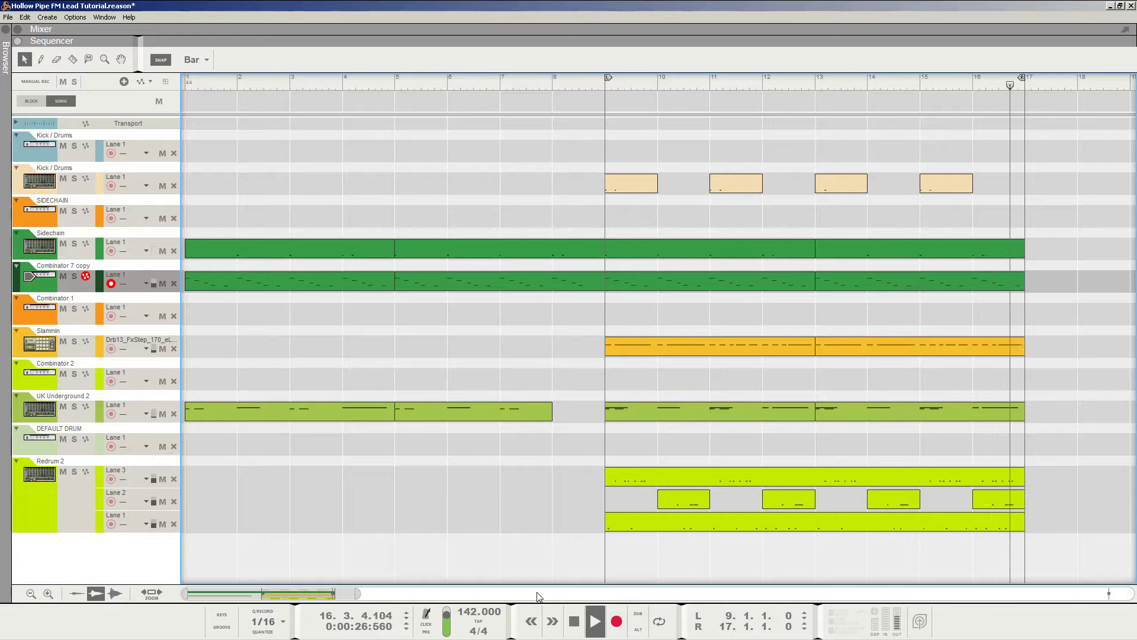
Stop playback of the Hollow Pipe FM Lead Tutorial song and switch to the rack window of Document 1
key("space")
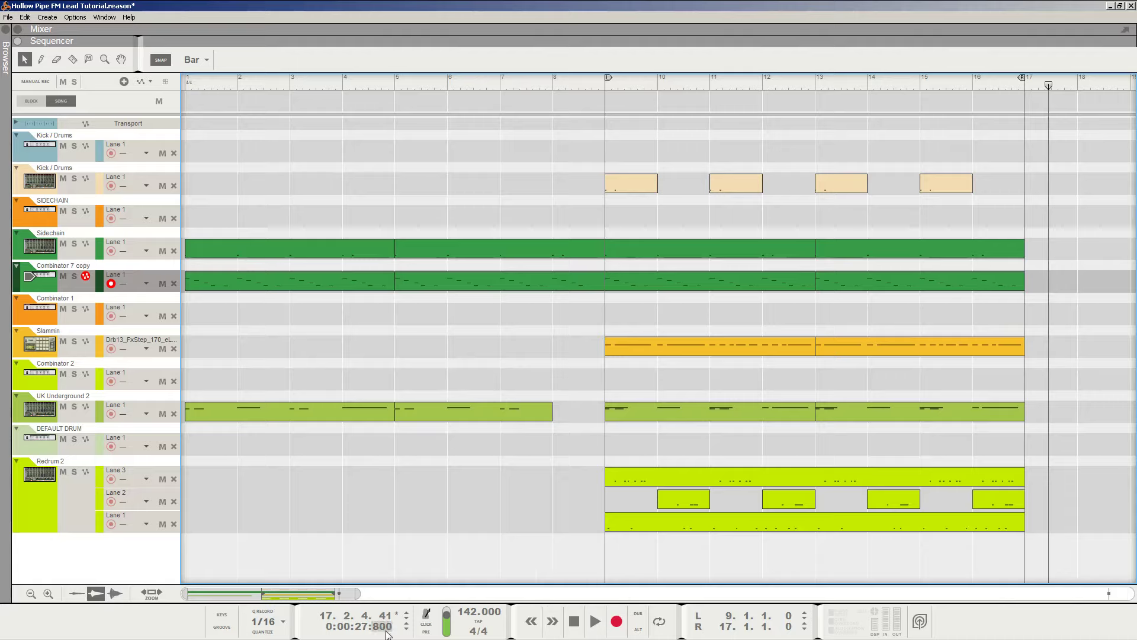
left_click(104, 631)
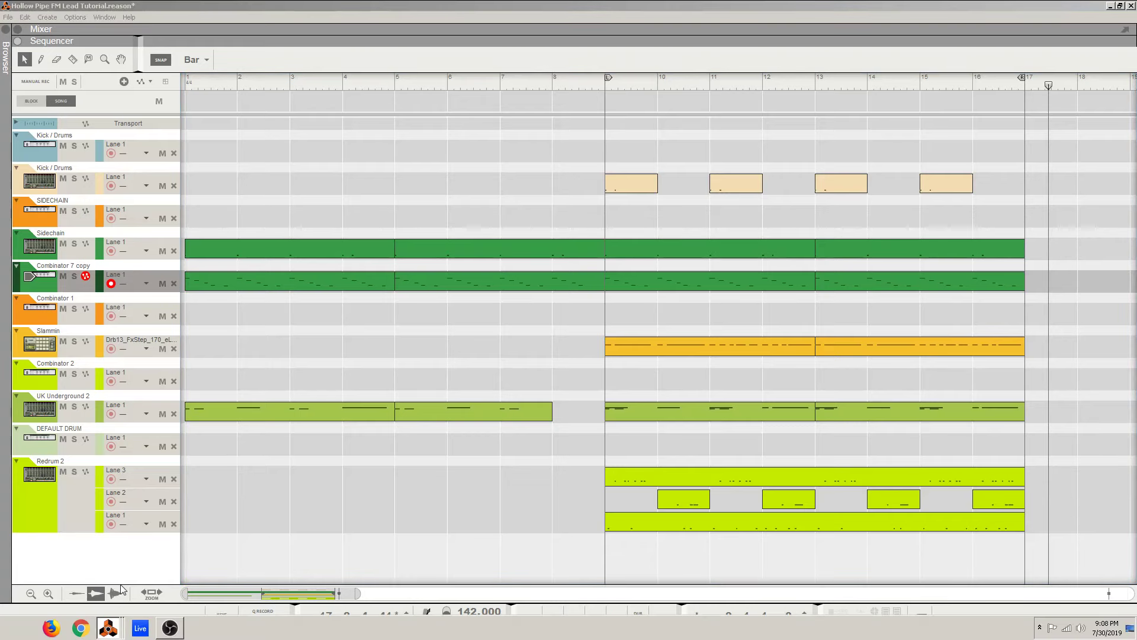
left_click(122, 587)
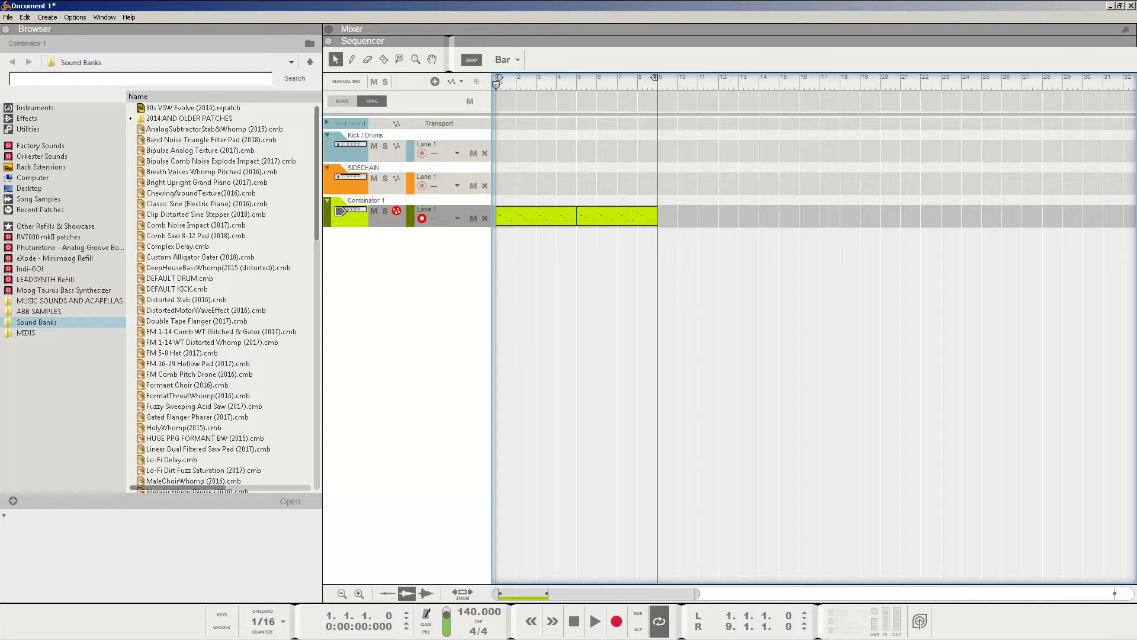
left_click(111, 629)
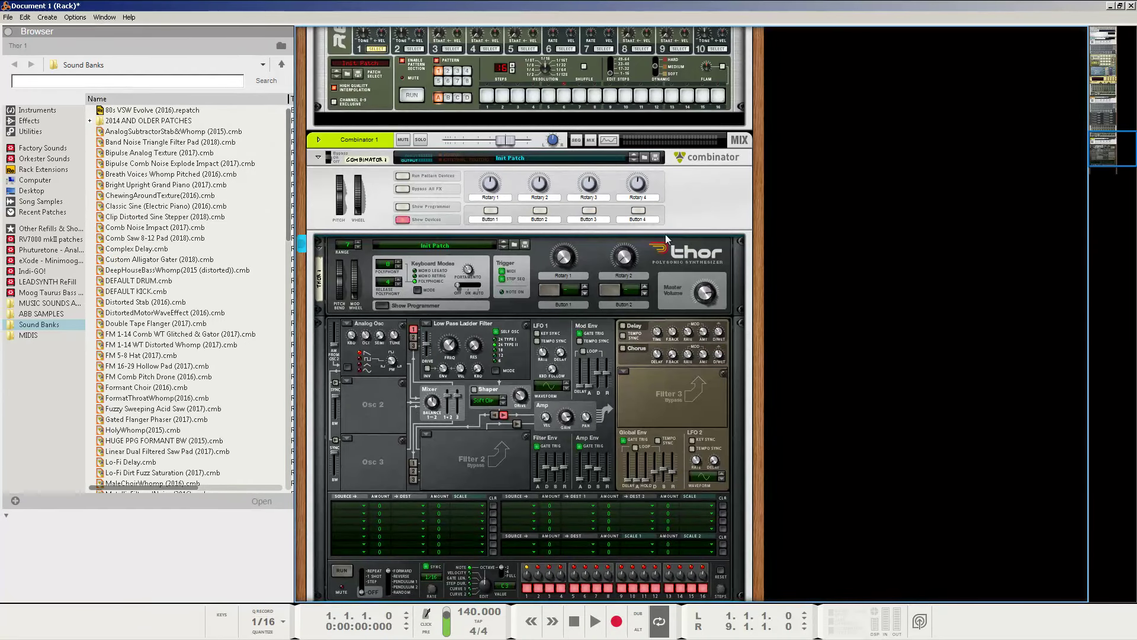
Reset the Combinator 1 device so its patch is emptied
right_click(672, 193)
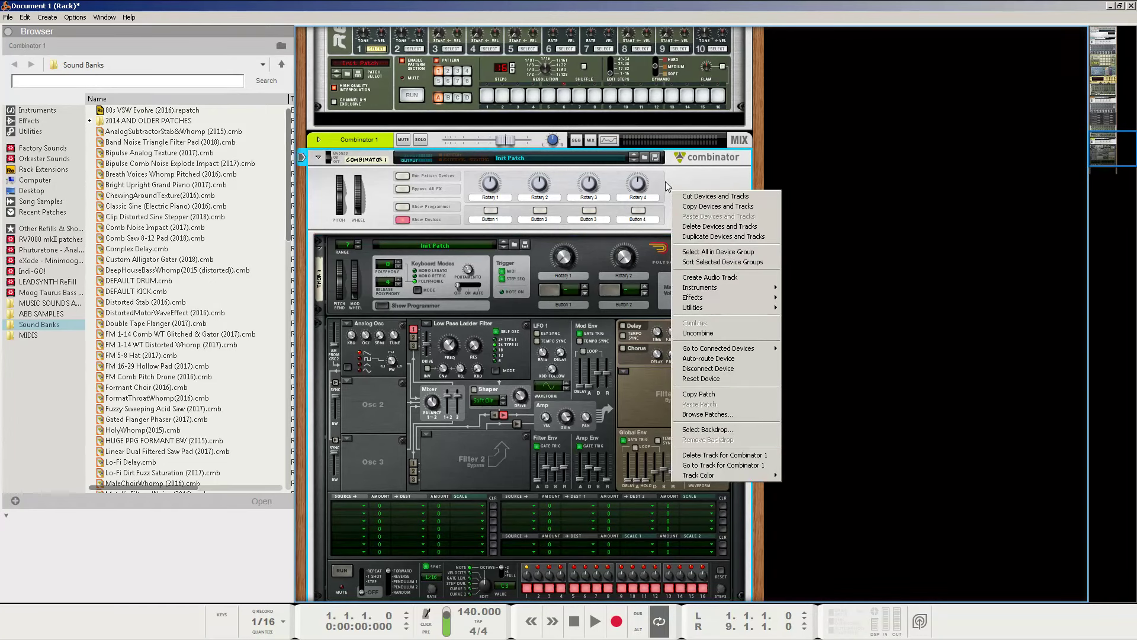
left_click(748, 380)
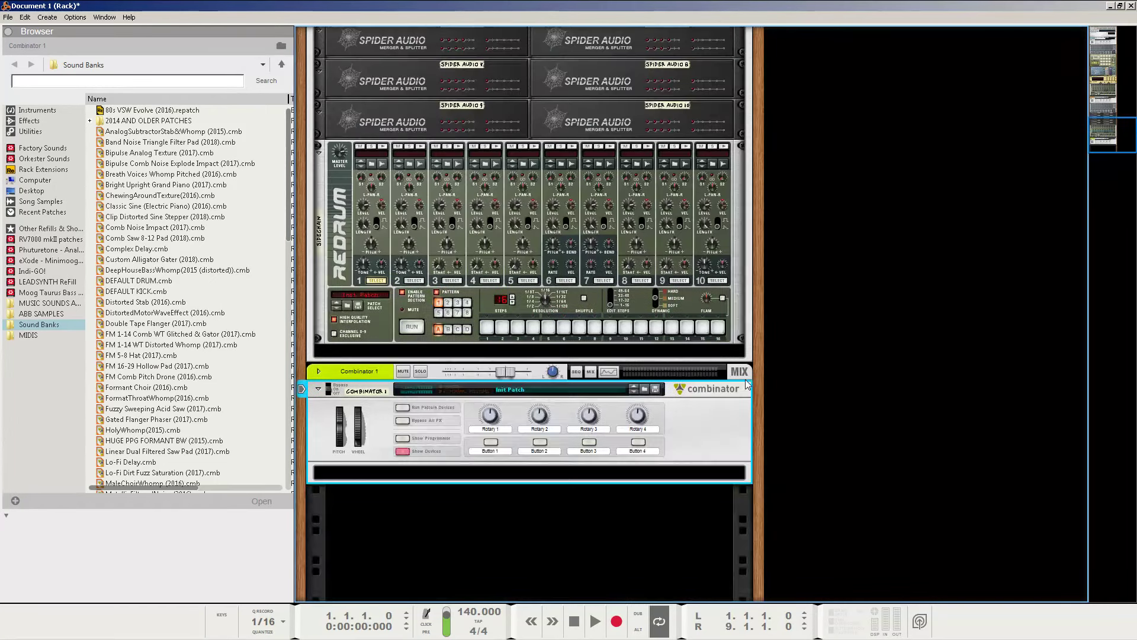
right_click(418, 519)
mouse_move(467, 604)
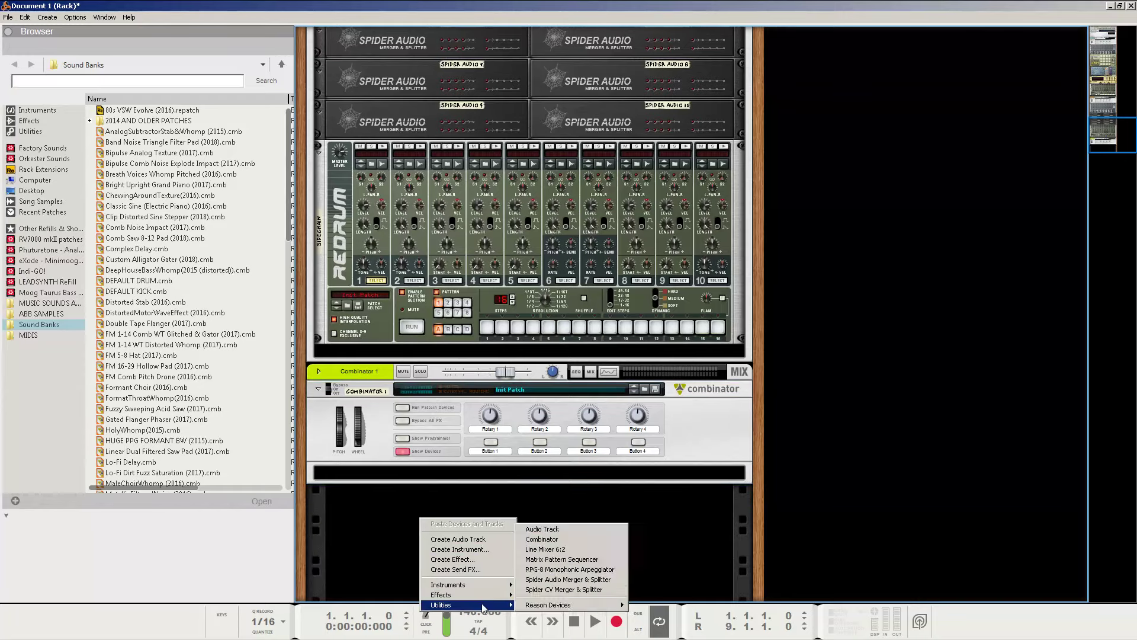
left_click(579, 539)
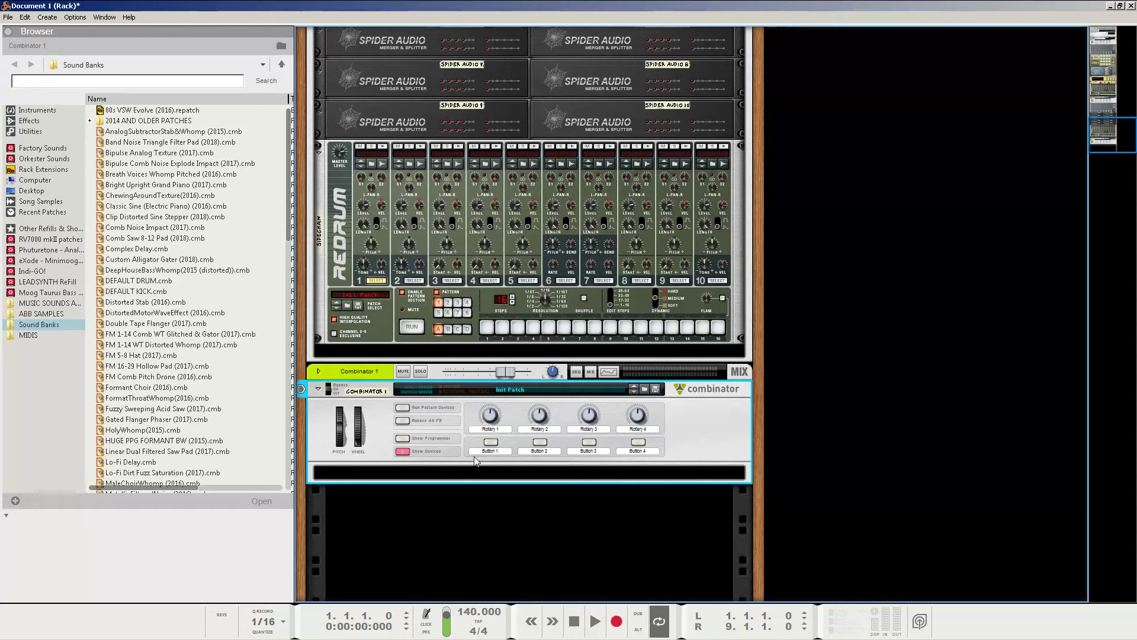
Create a Thor Polysonic Synthesizer inside Combinator 1 and expand its programmer
right_click(455, 475)
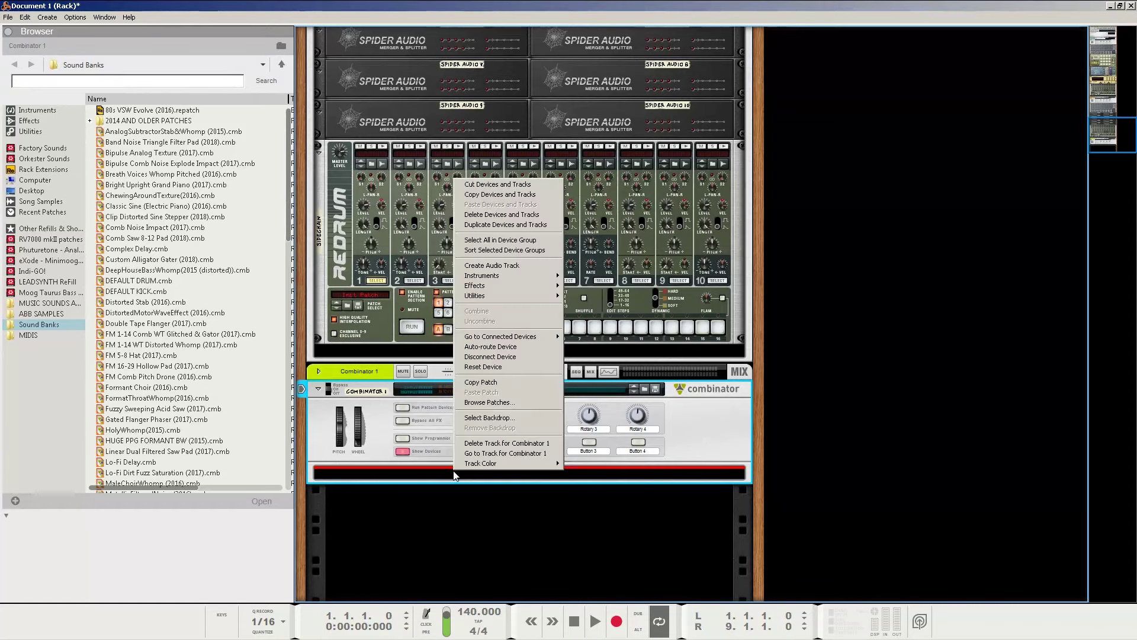
mouse_move(530, 281)
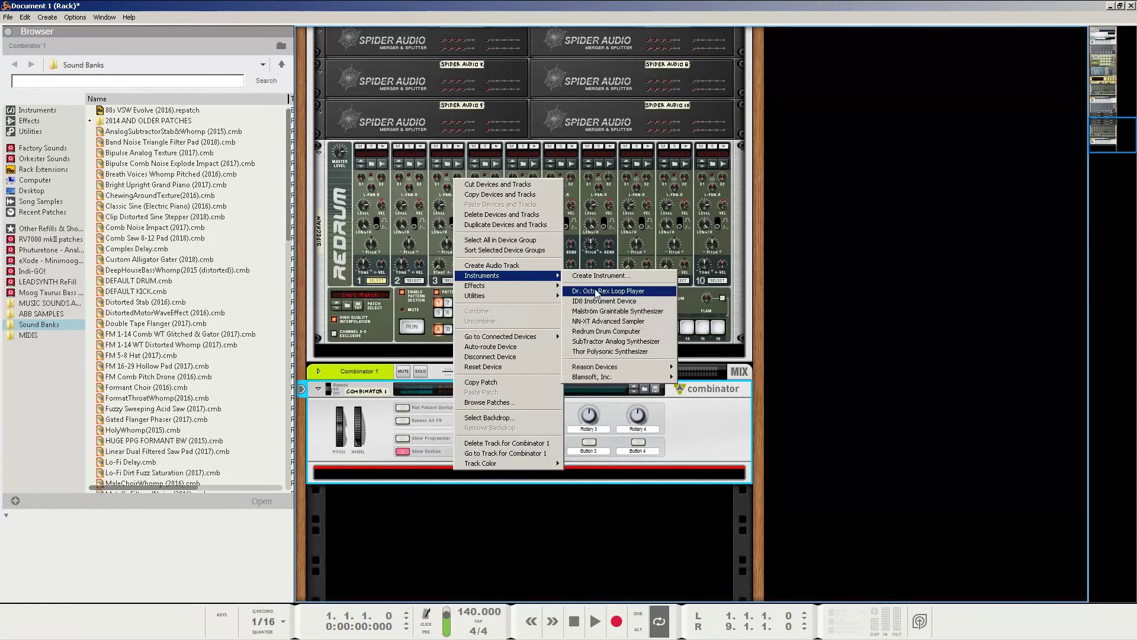
left_click(613, 351)
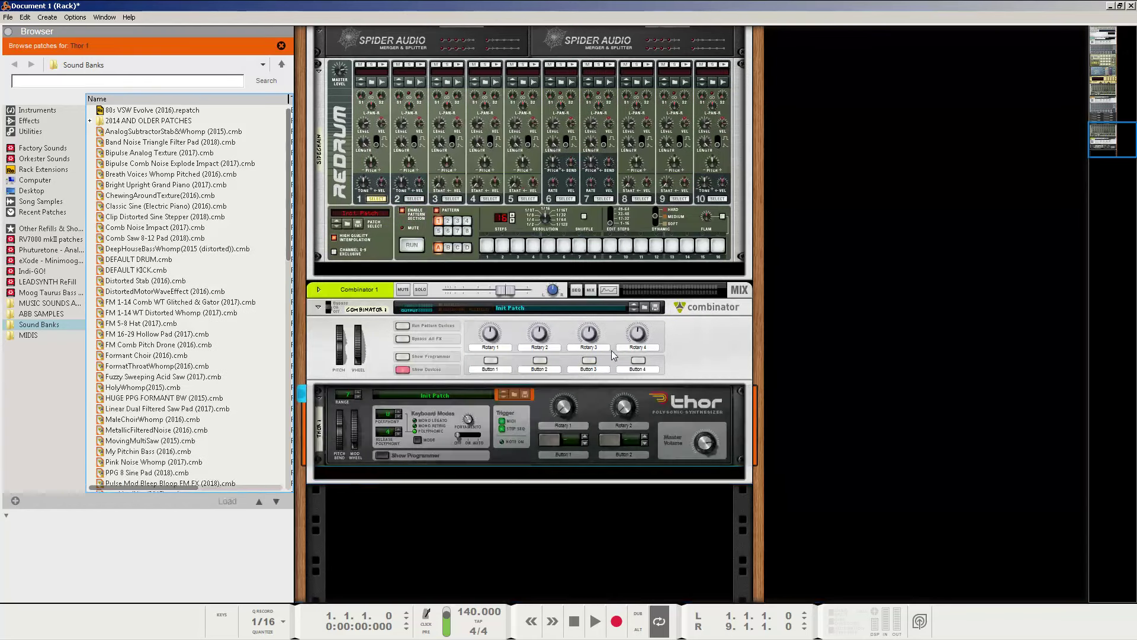
left_click(382, 455)
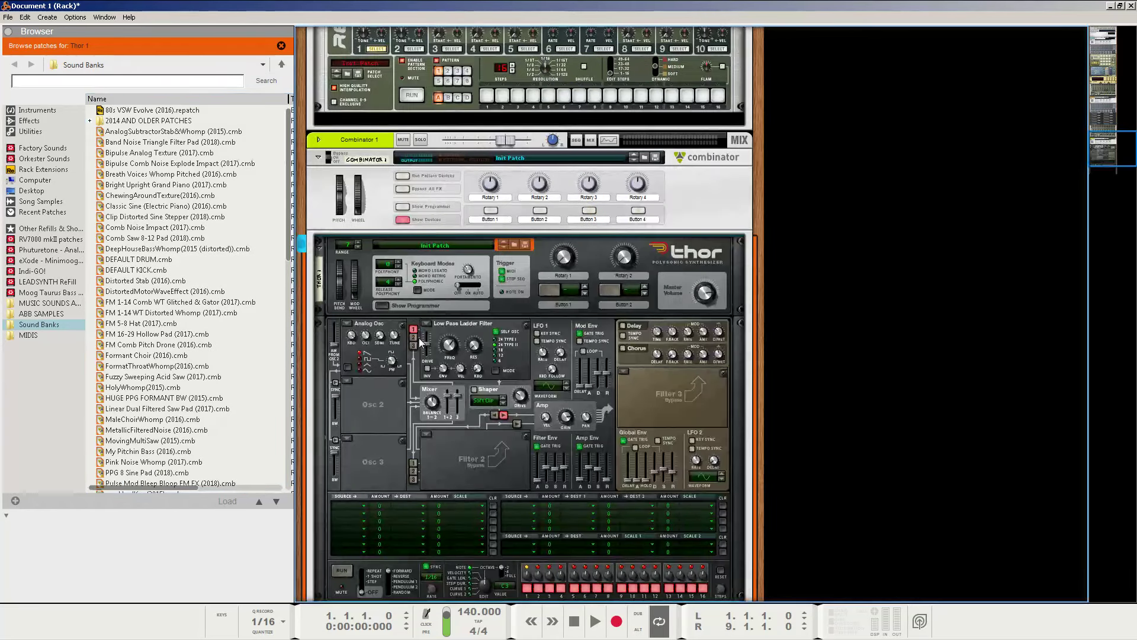
right_click(363, 408)
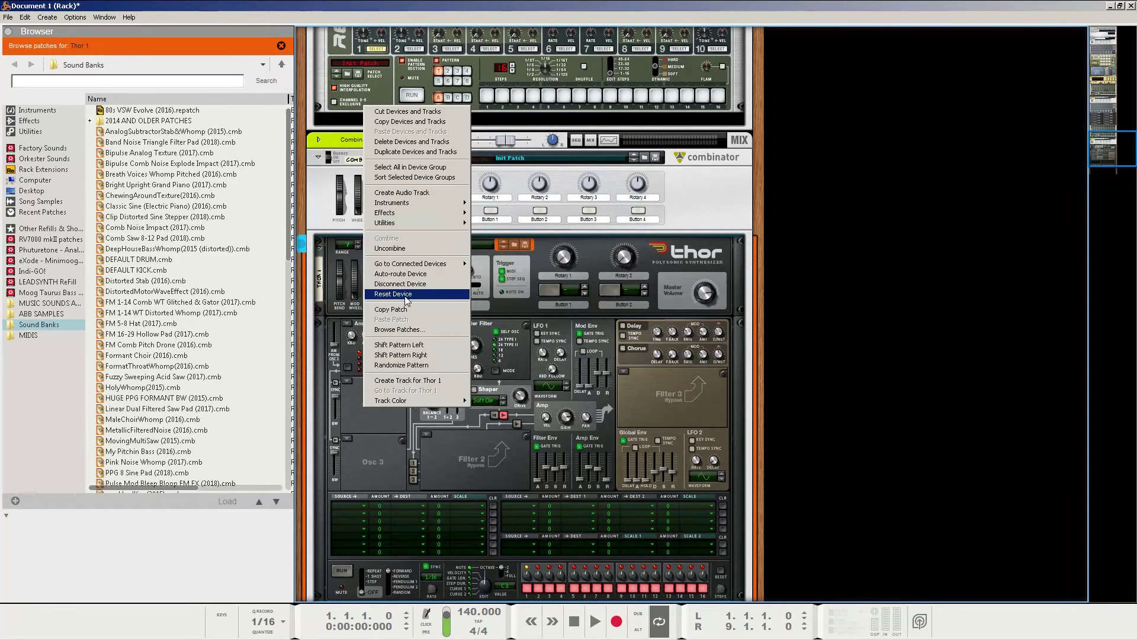
left_click(505, 305)
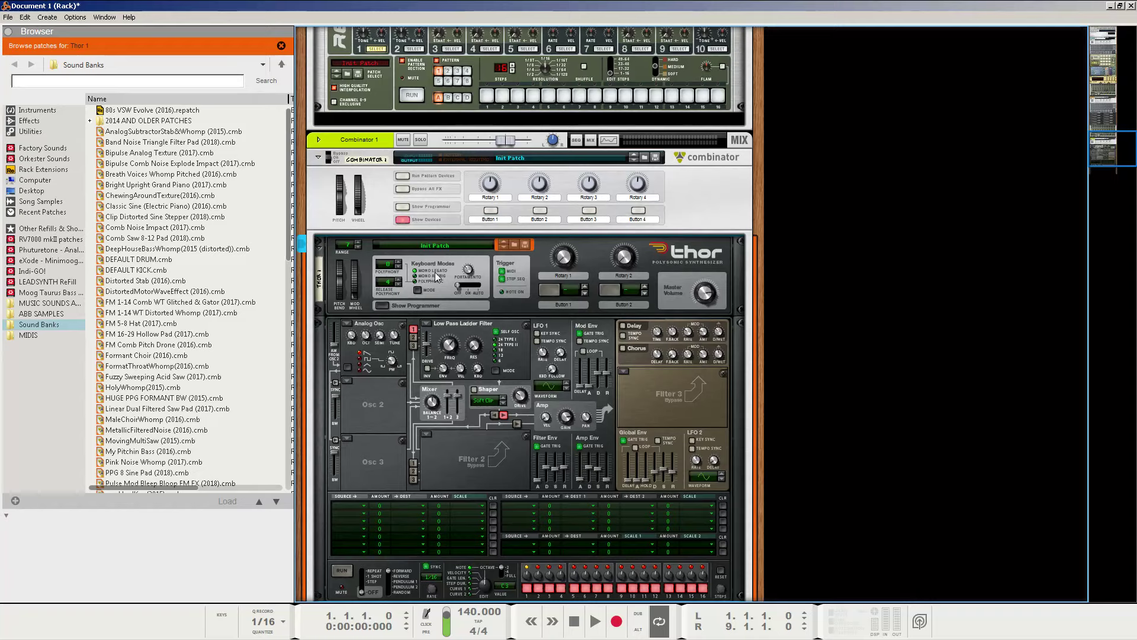
Change Thor's Osc 1 to an FM Pair oscillator and adjust its modulator ratio and FM amount
left_click(348, 325)
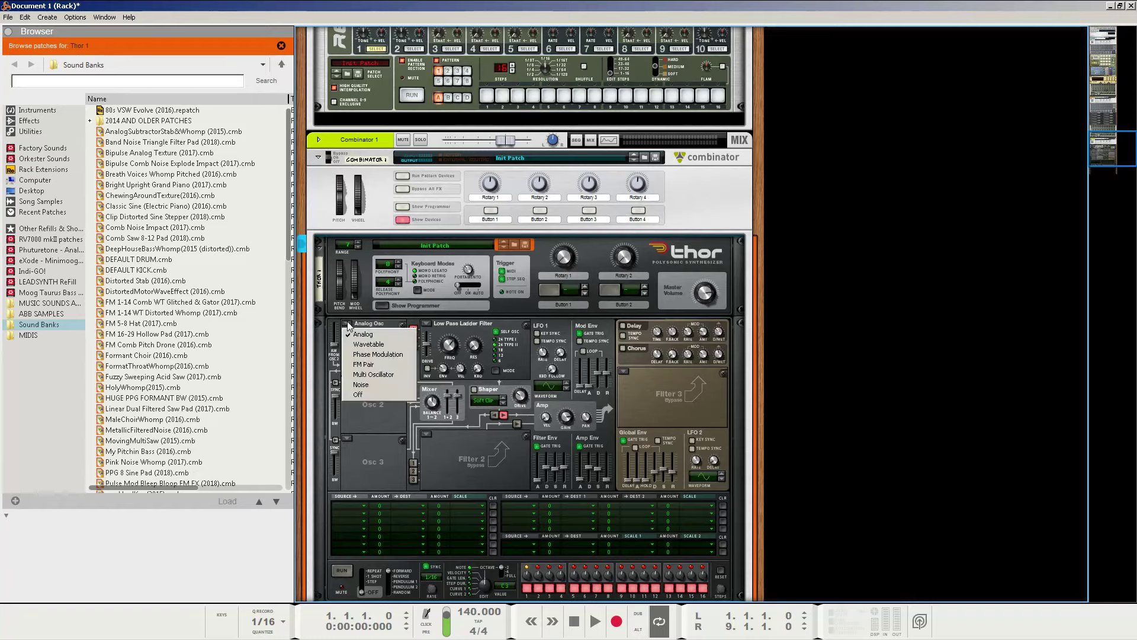
left_click(380, 364)
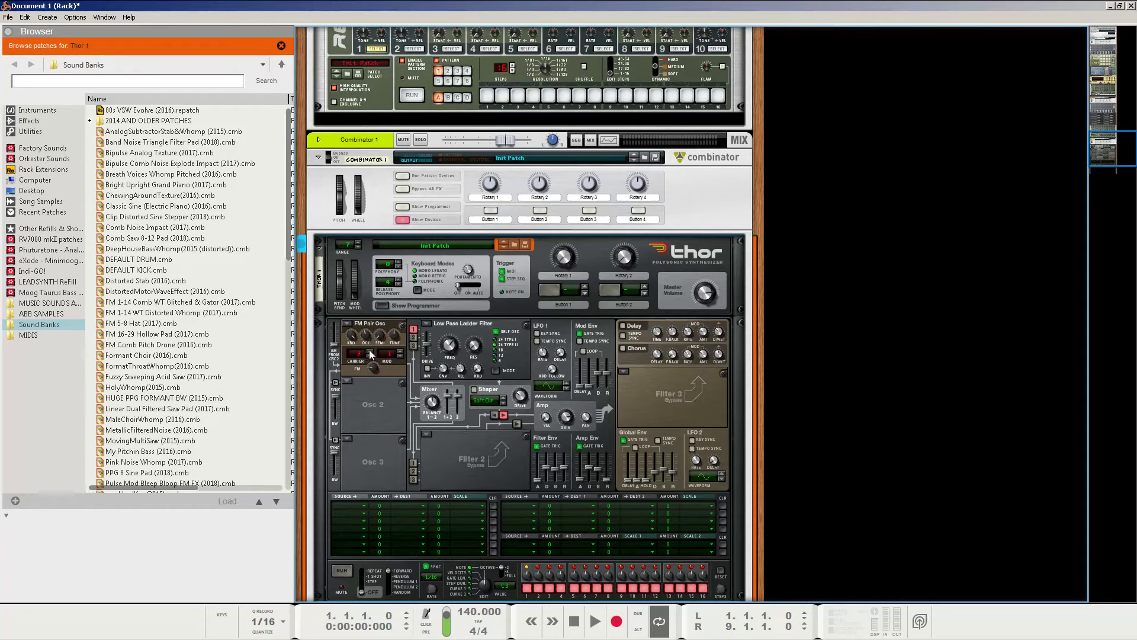
left_click(402, 350)
left_click(401, 351)
left_click(401, 351)
scroll(369, 338, "down", 2)
mouse_move(373, 367)
scroll(376, 363, "up", 5)
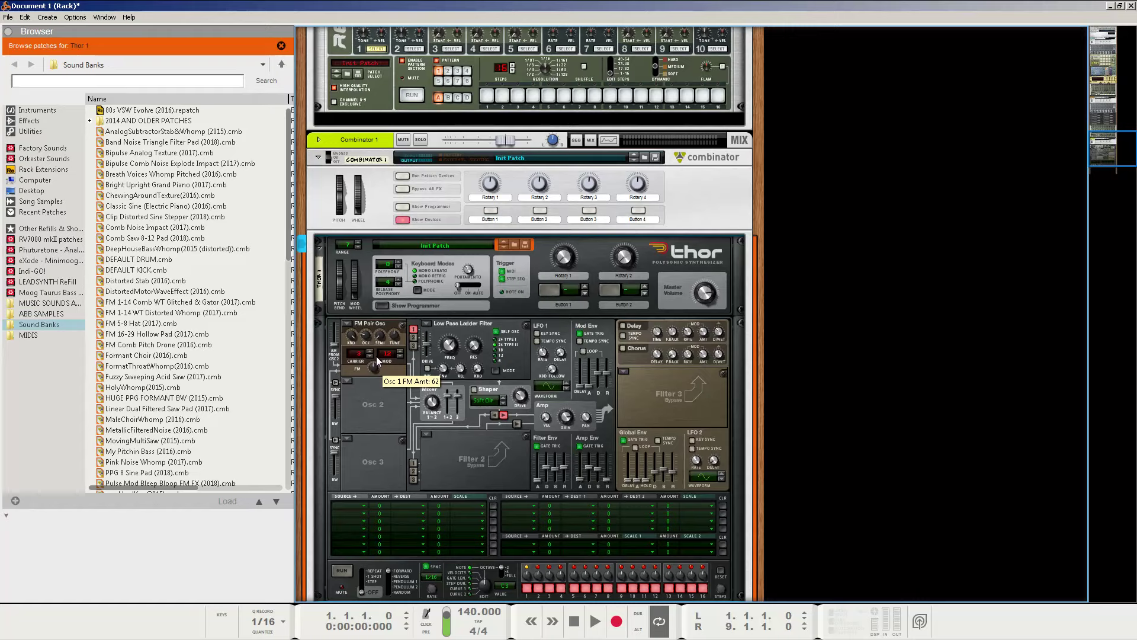
left_click_drag(377, 360, 398, 338)
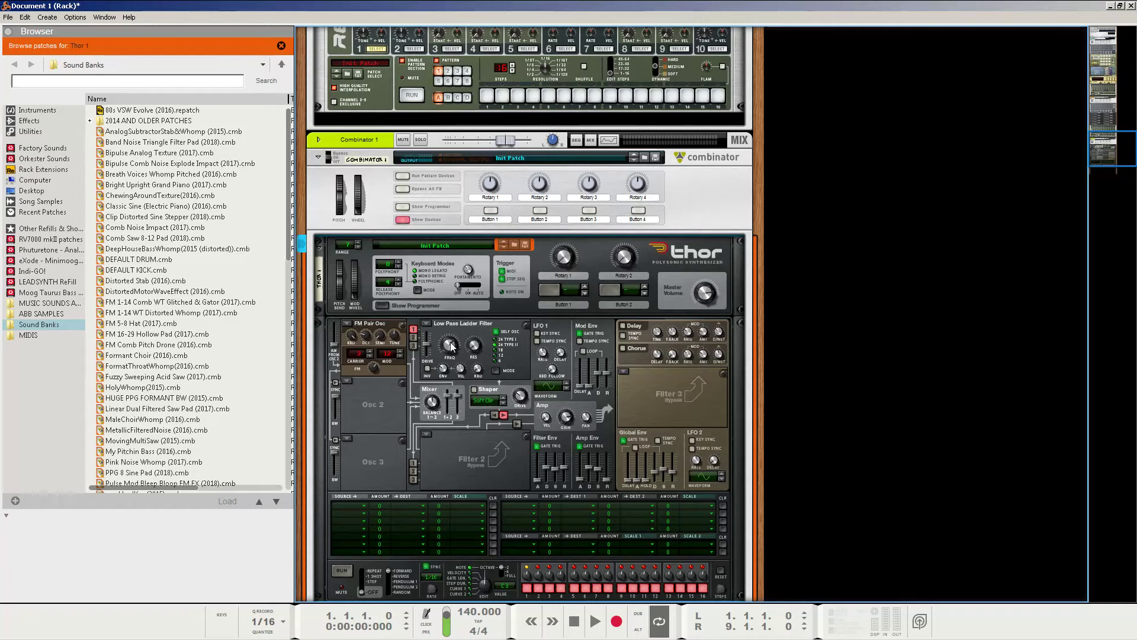
Raise the frequency of Thor's Low Pass Ladder Filter and play the sequence from the start to audition the sound
mouse_move(451, 346)
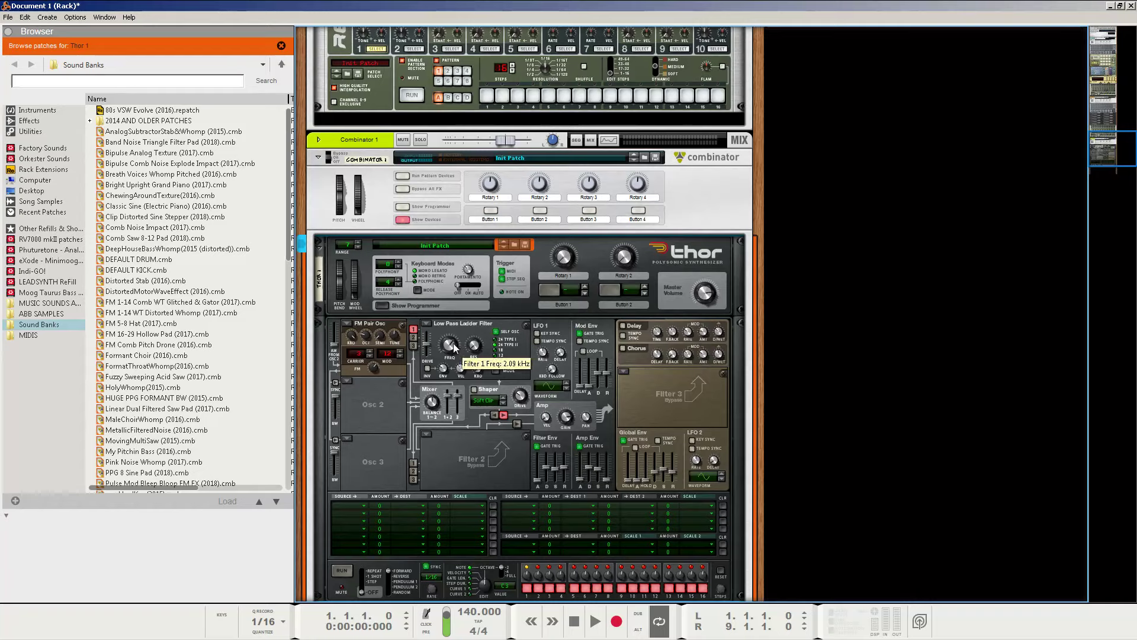
left_click_drag(454, 347, 459, 326)
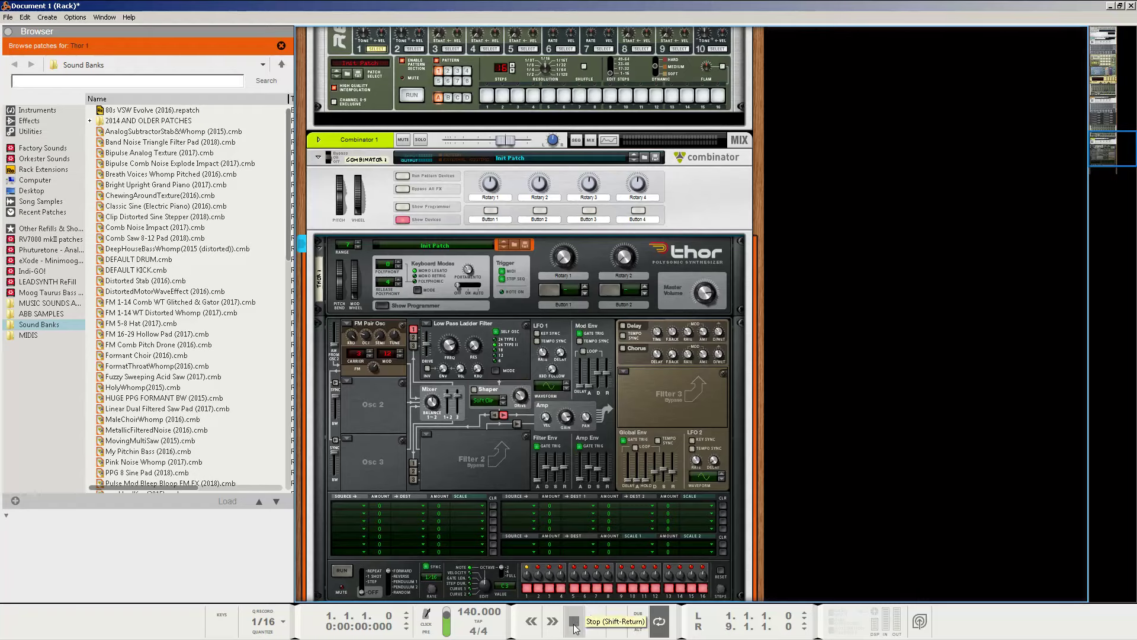
left_click(596, 620)
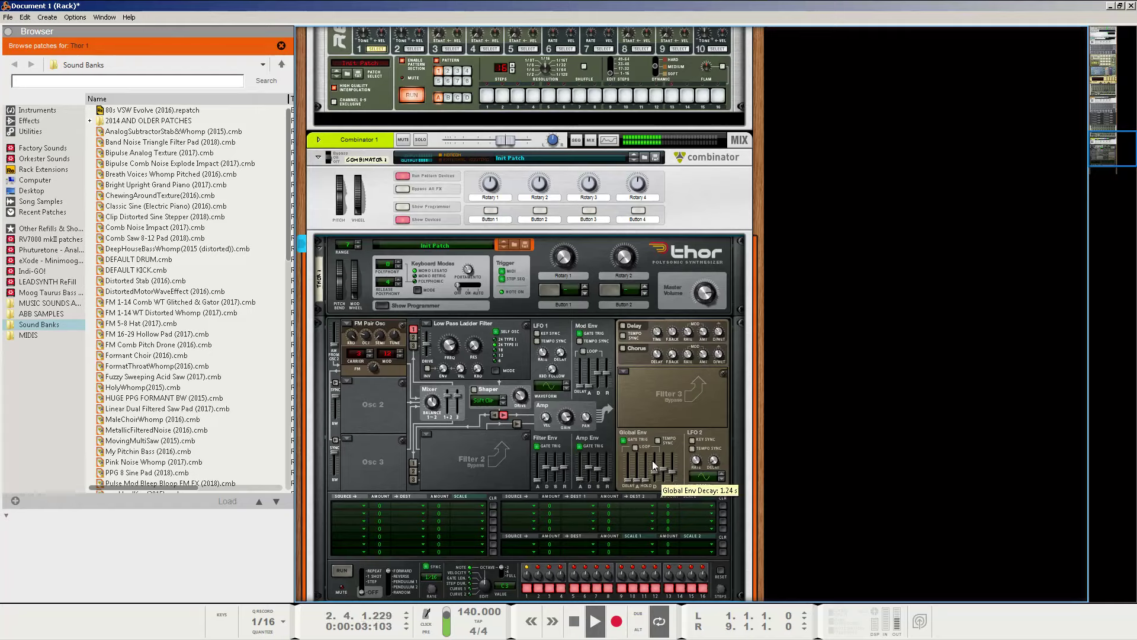
left_click(573, 622)
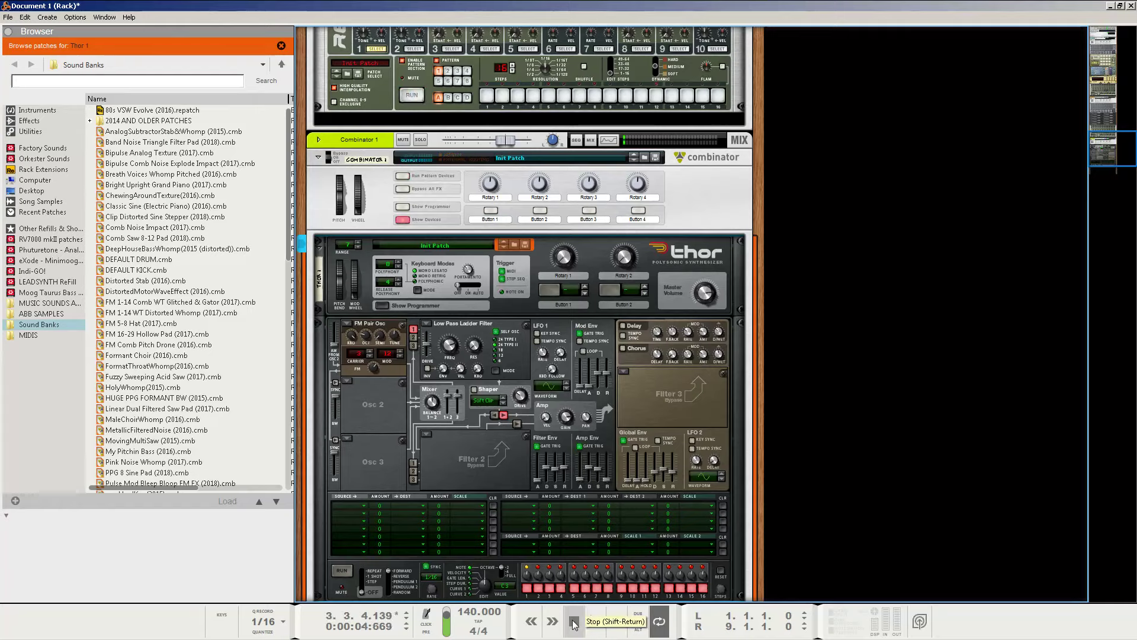
left_click(574, 622)
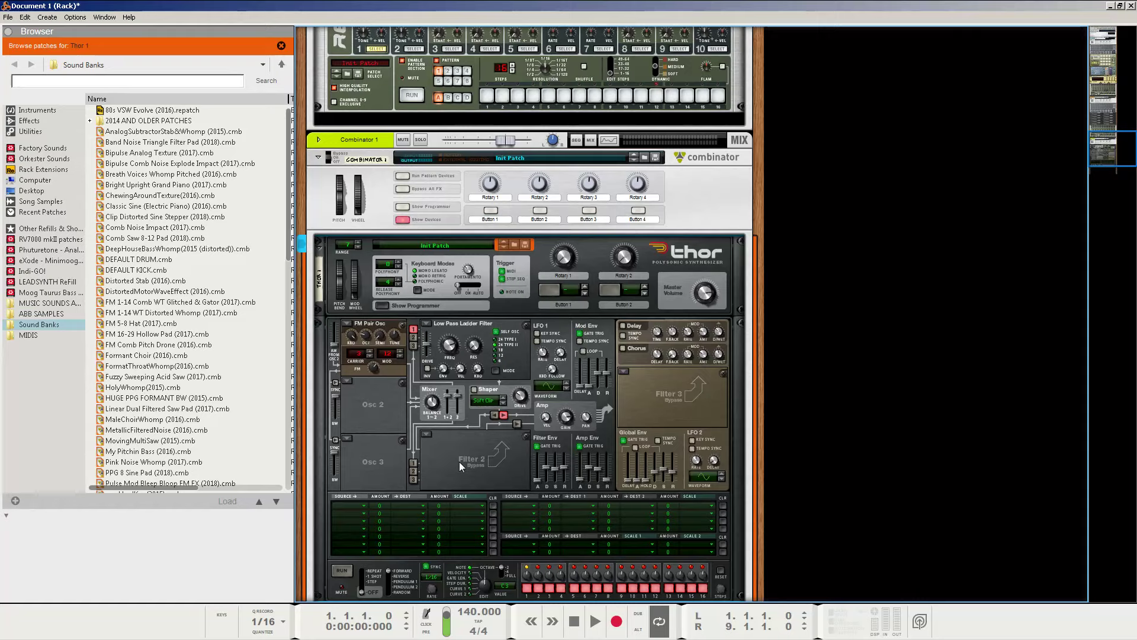
Set Thor's Osc 2 to Analog, audition the sequence, and return the song position to the start
left_click(346, 381)
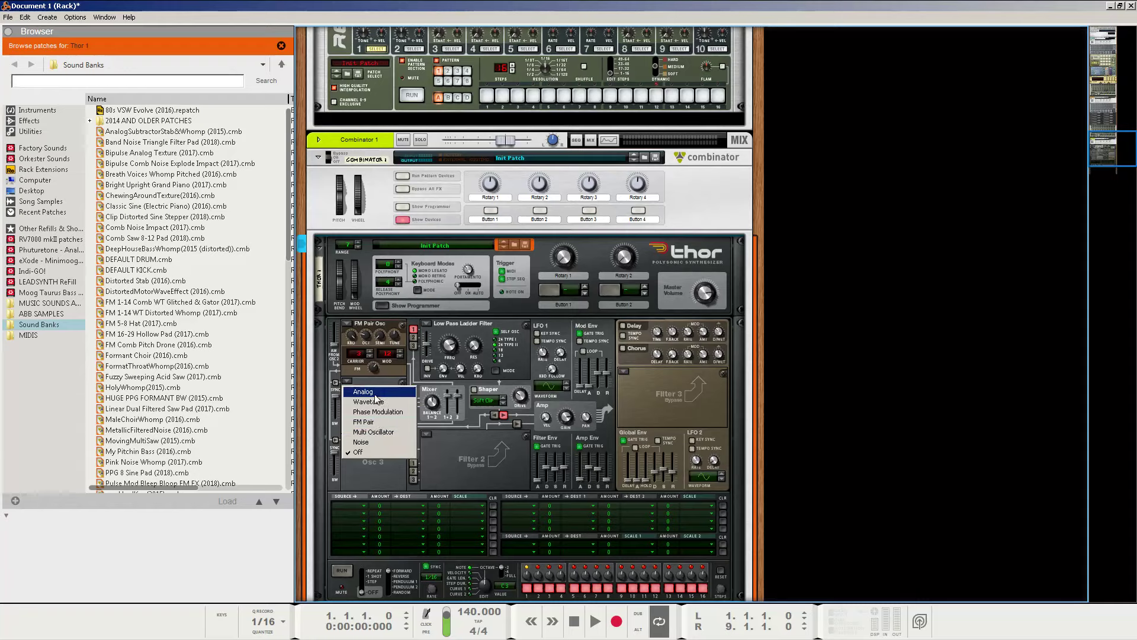
left_click(363, 392)
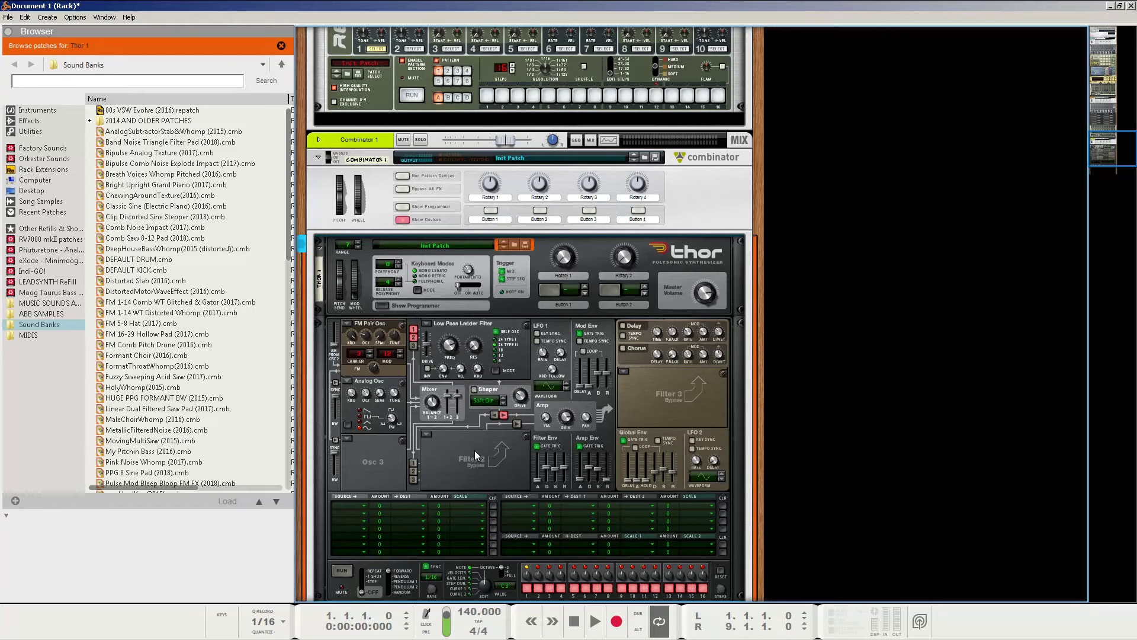
key("space")
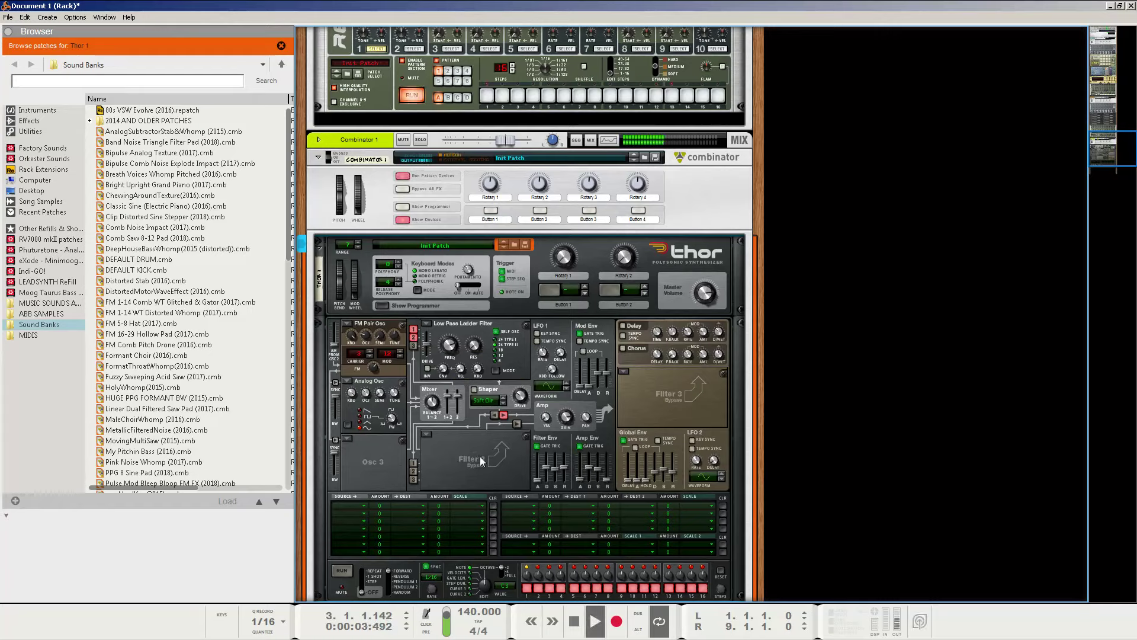
key("space")
key("KP_0")
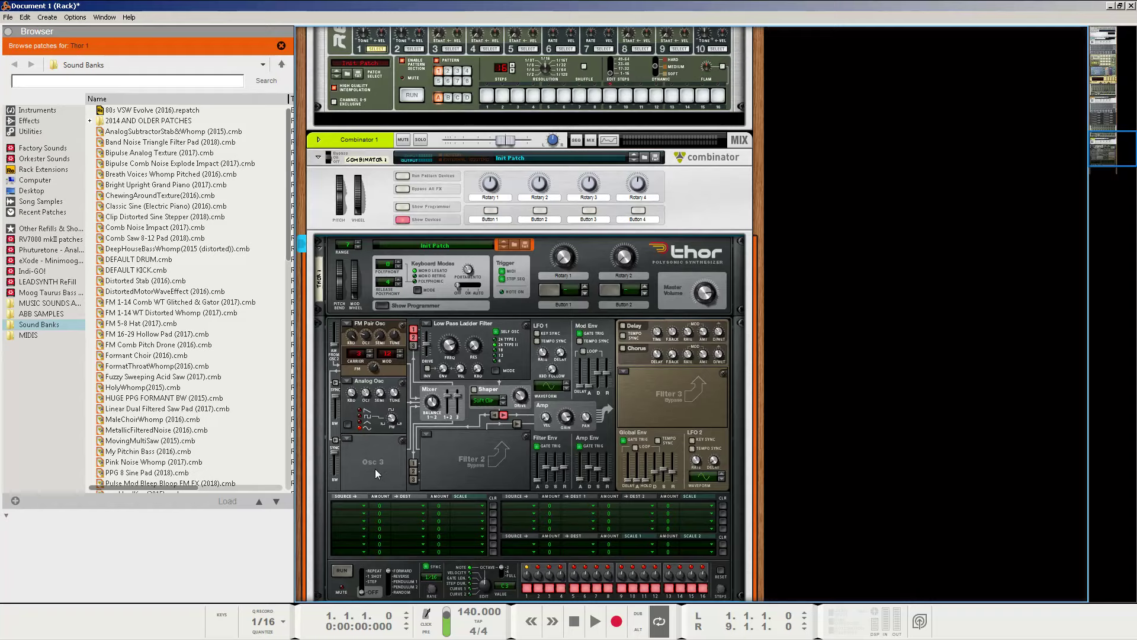
Change Thor's Osc 3 to an FM Pair oscillator and adjust its carrier and modulator ratios
left_click(347, 438)
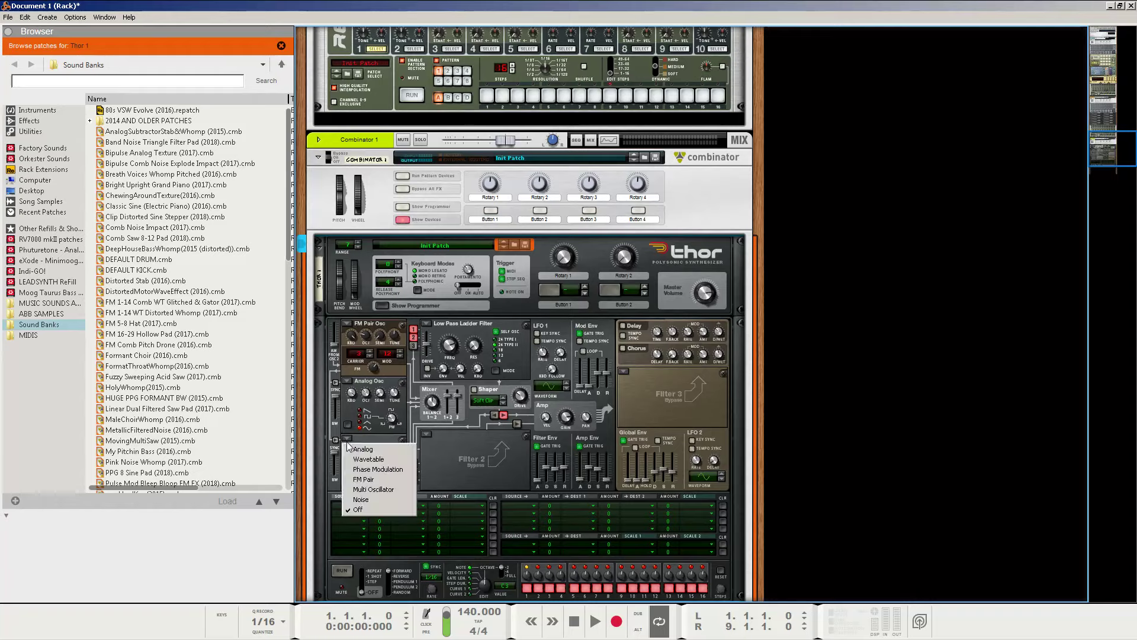
left_click(369, 479)
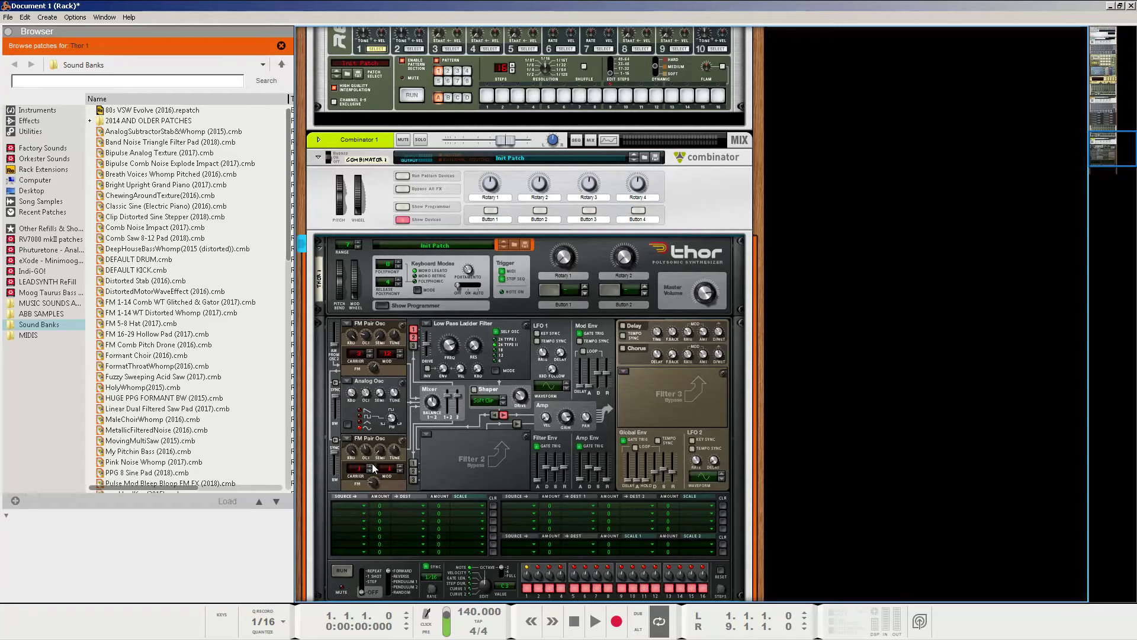
left_click(372, 467)
left_click(400, 464)
left_click(401, 464)
Raise the FM amount of Osc 3 and increase the Osc 3 level in Thor's mixer
mouse_move(371, 485)
left_click_drag(372, 482, 397, 424)
mouse_move(432, 406)
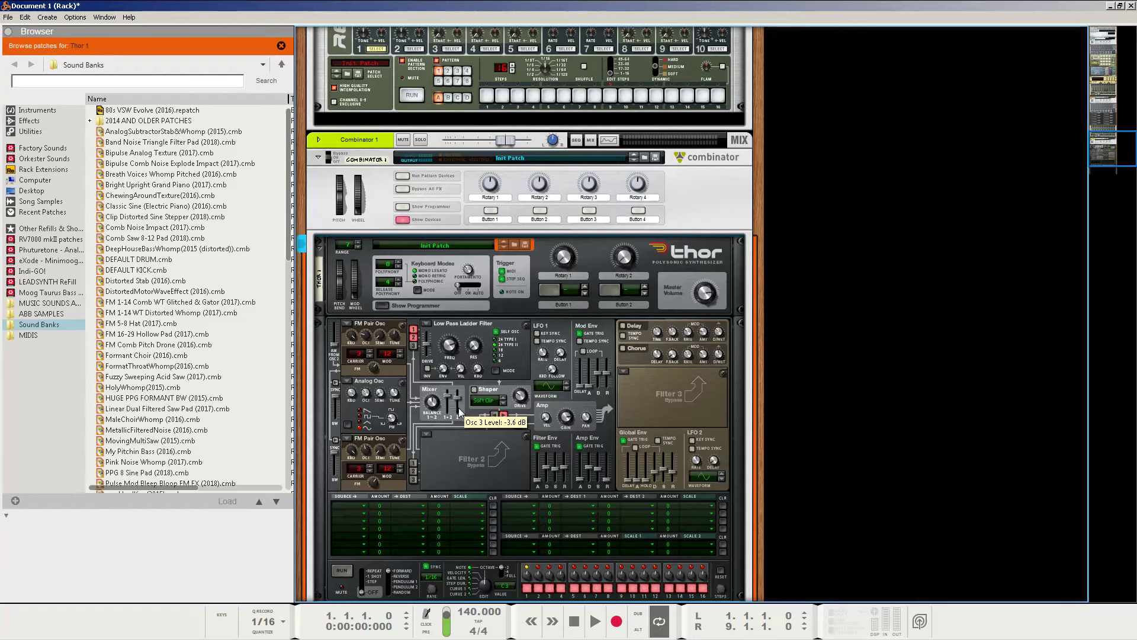
mouse_move(459, 408)
left_mouse_down()
mouse_move(462, 419)
mouse_move(453, 395)
left_mouse_up()
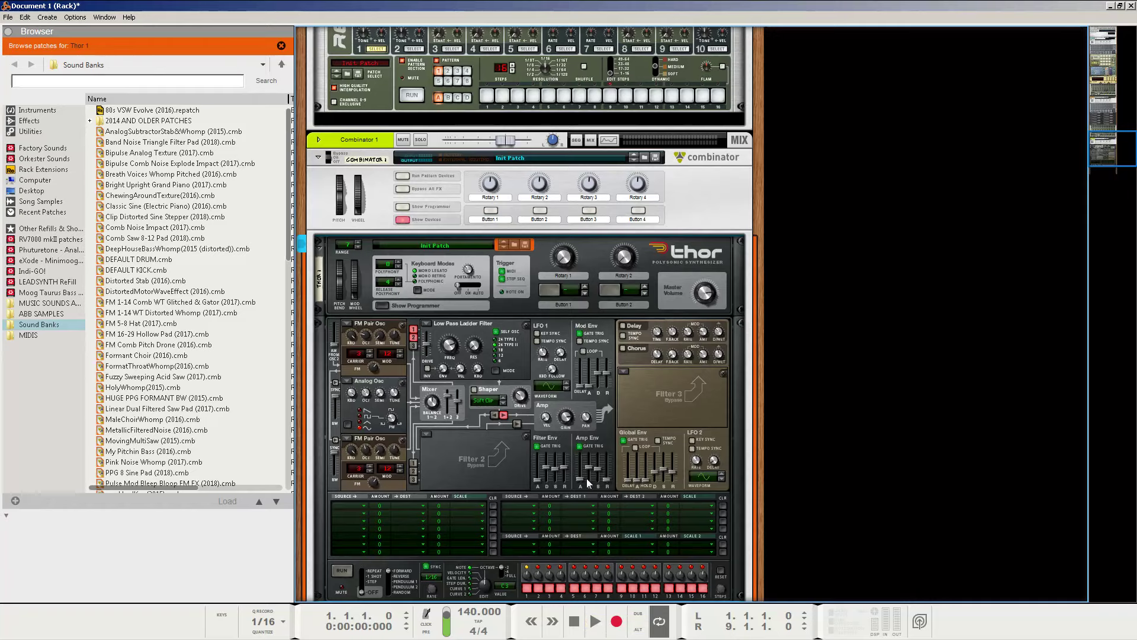
Shape Thor's amp envelope with a slightly longer attack, a higher sustain and a short, slightly raised release
mouse_move(580, 478)
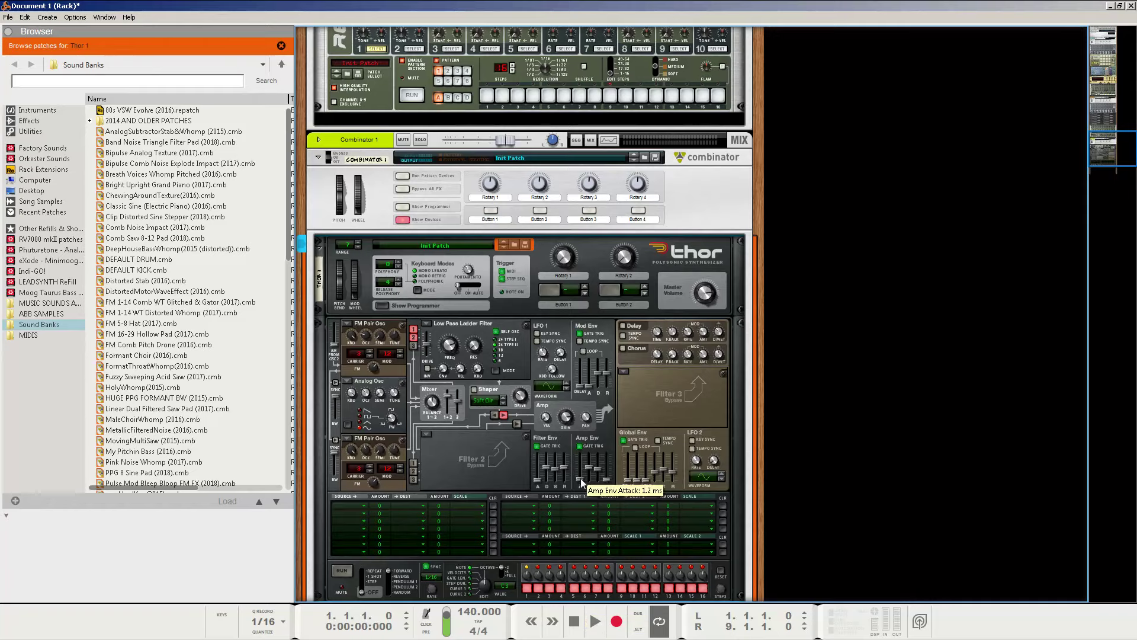
left_click_drag(580, 478, 581, 473)
mouse_move(588, 470)
left_click_drag(599, 472, 609, 424)
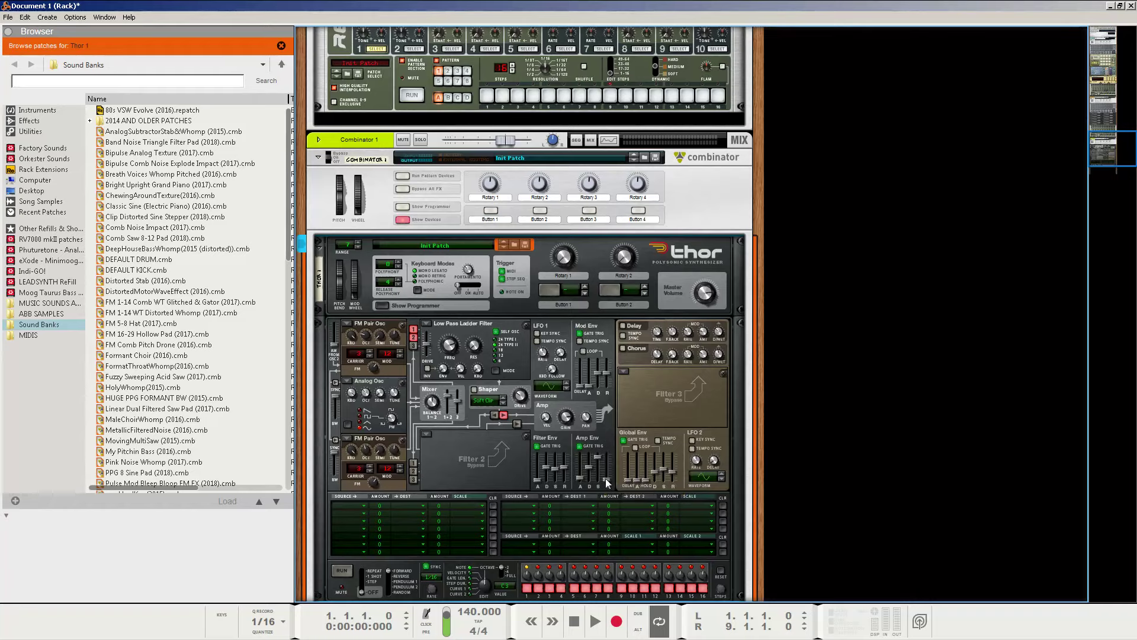
mouse_move(607, 482)
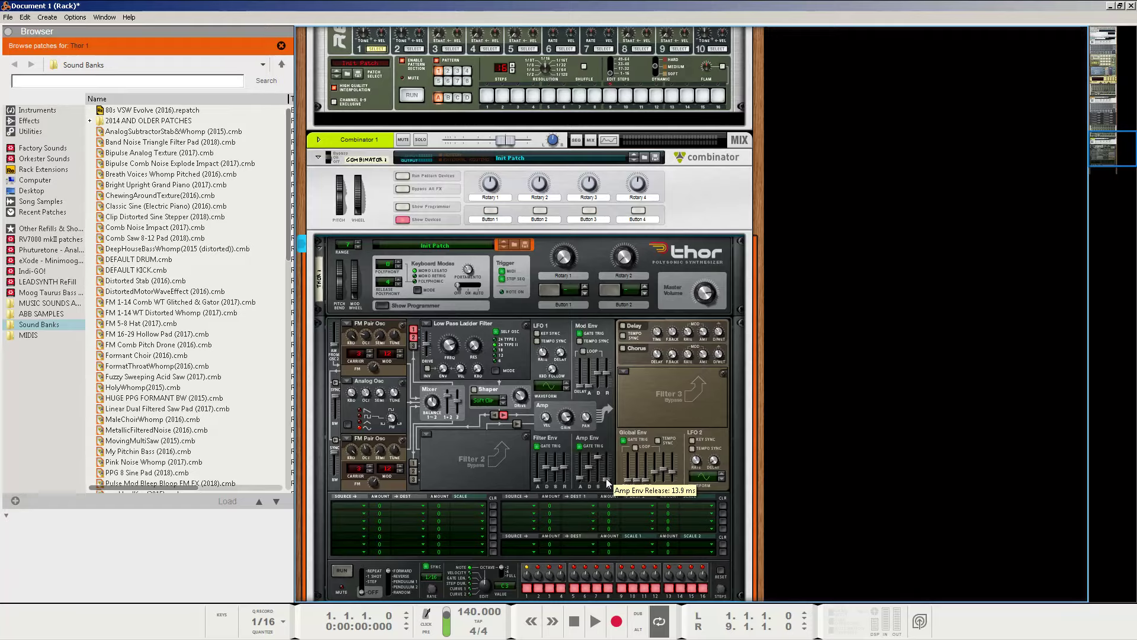
left_click_drag(606, 478, 613, 455)
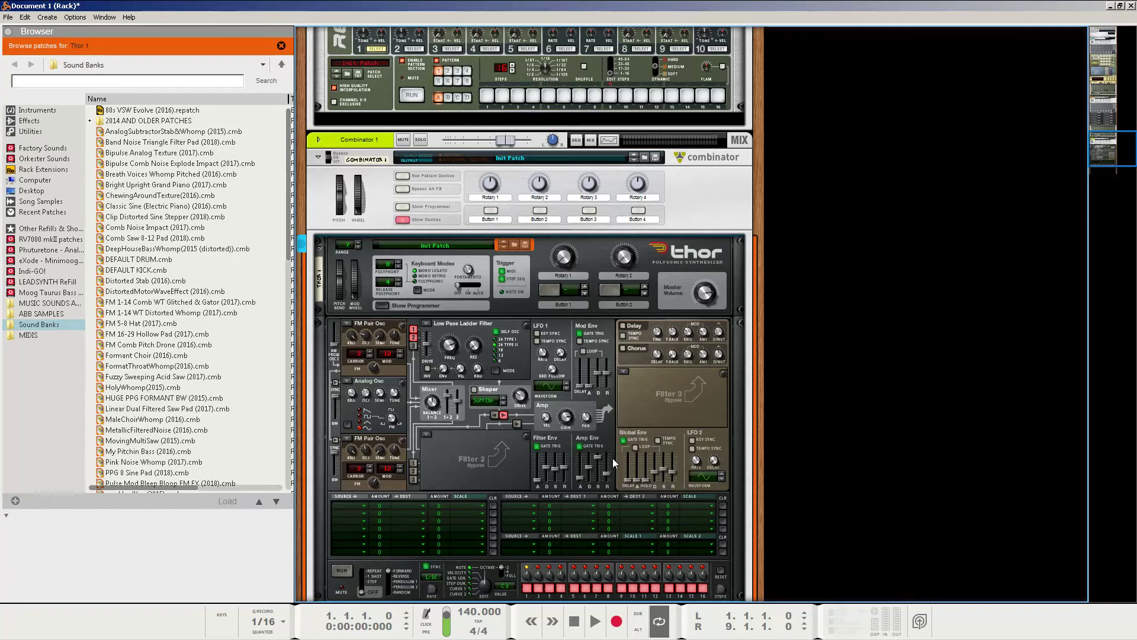
Enable the chorus effect in Thor and slightly raise its delay
left_click(624, 348)
mouse_move(657, 354)
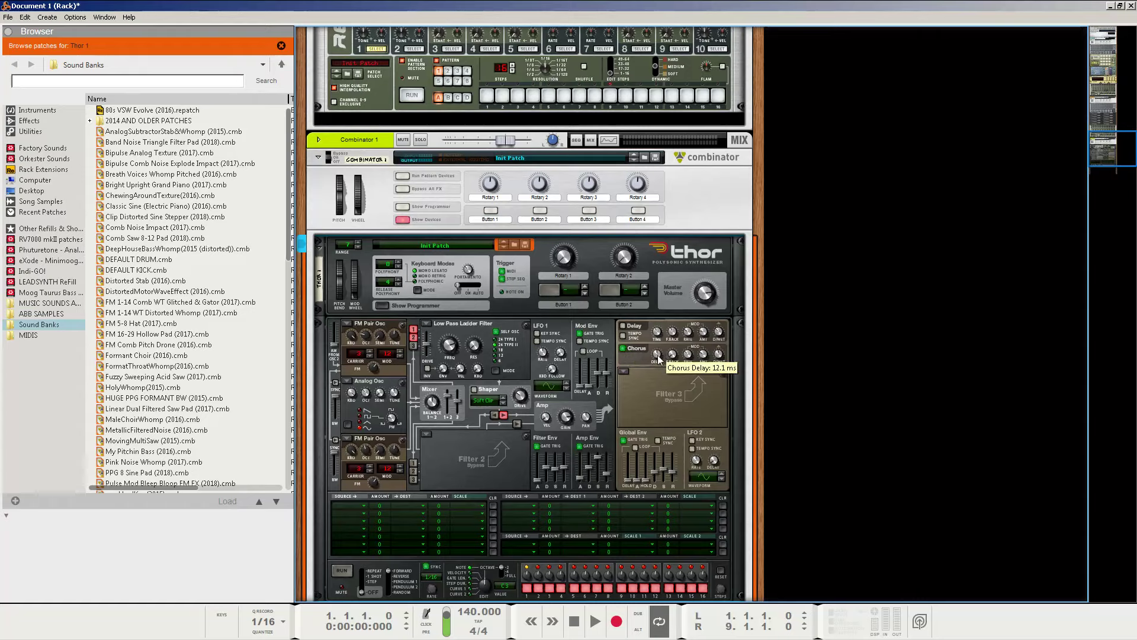
left_click_drag(657, 354, 660, 349)
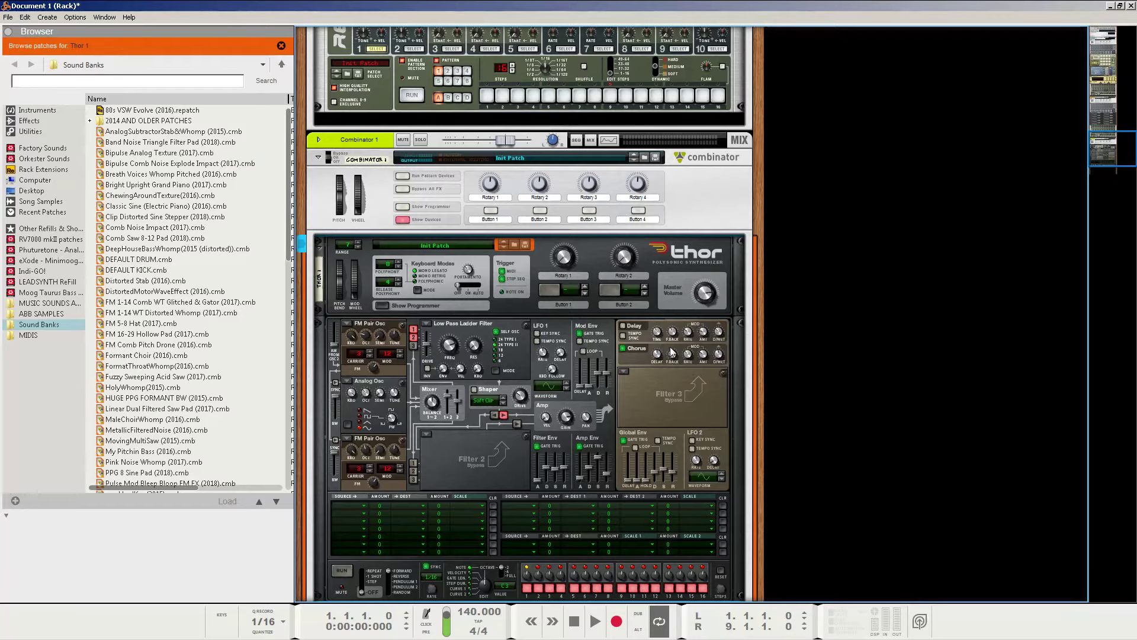
mouse_move(674, 353)
Audition the sequence with Thor's chorus enabled and return the song position to the start
left_click(596, 622)
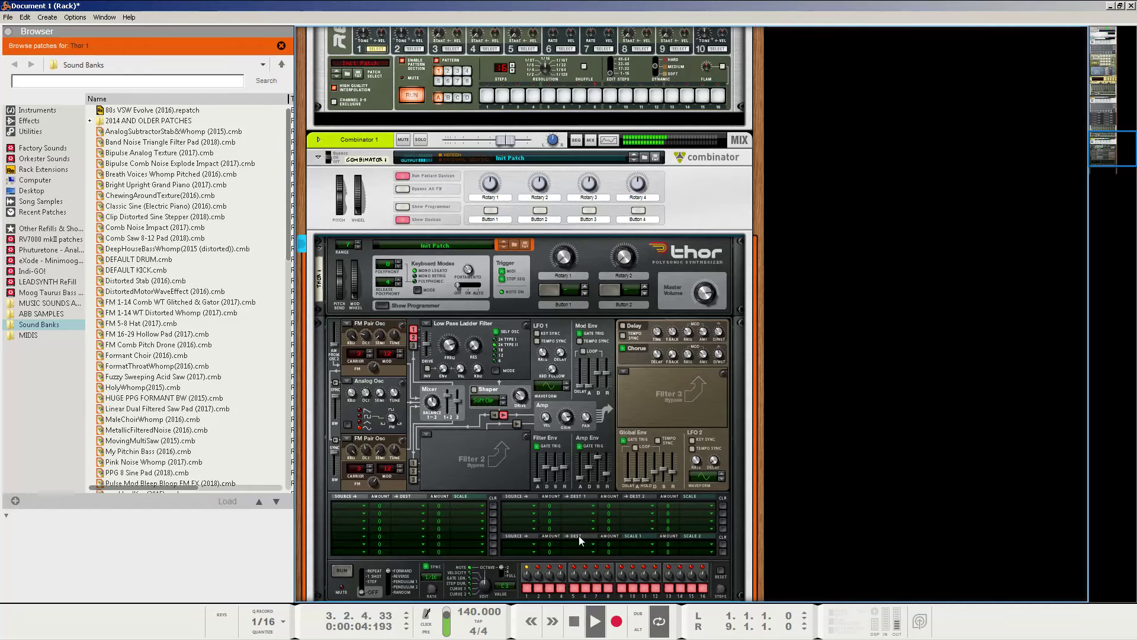
scroll(578, 535, "down", 2)
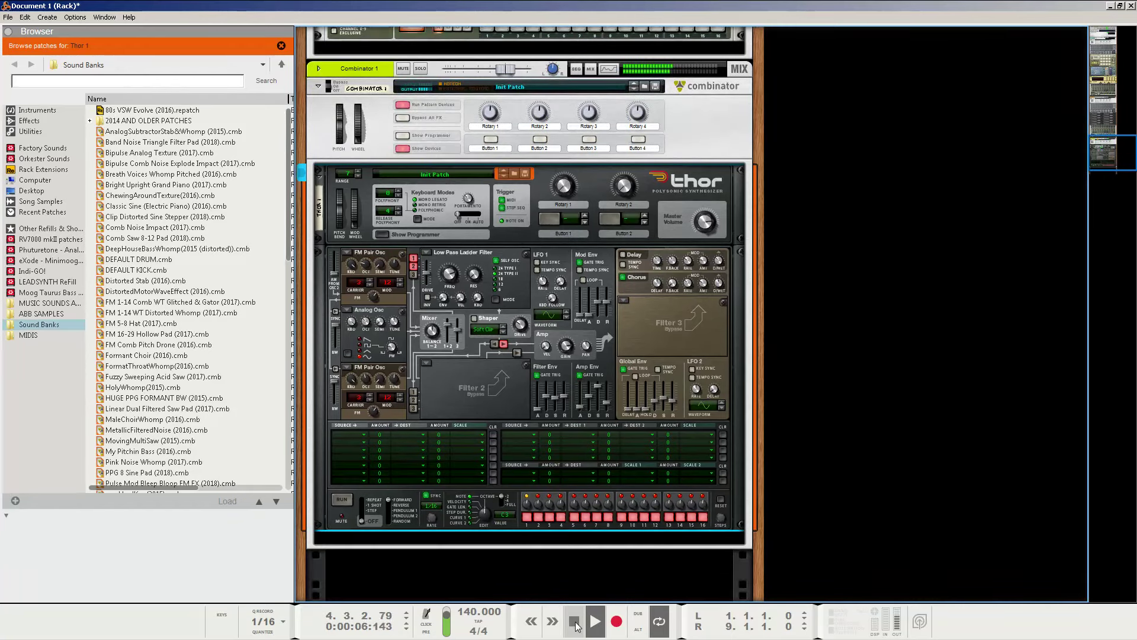
left_click(574, 621)
left_click(575, 621)
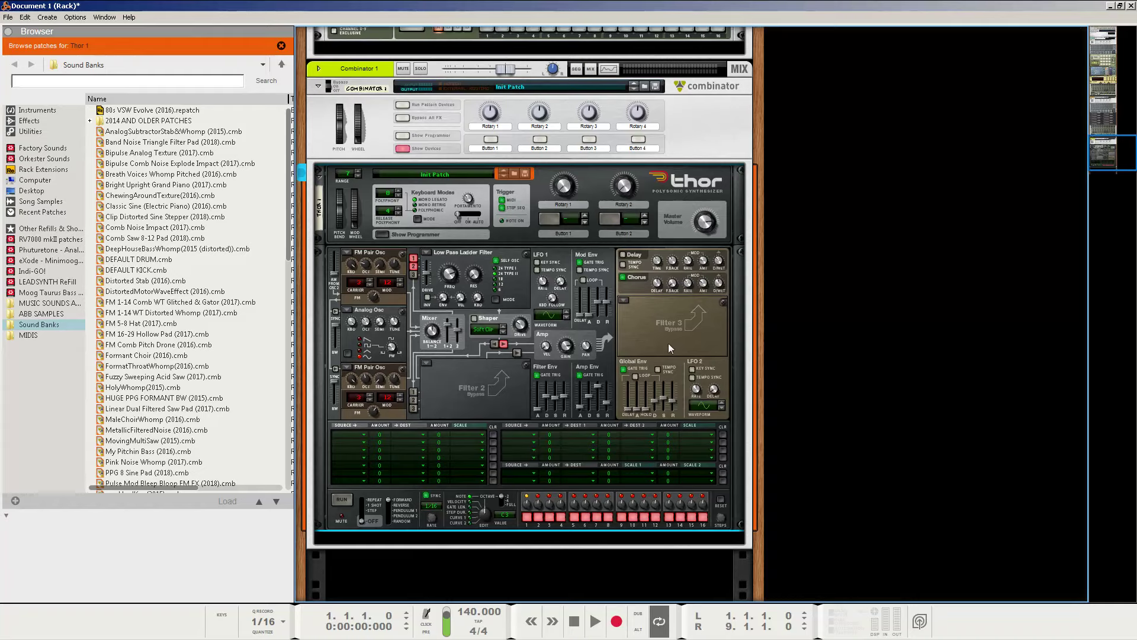
Add a UN-16 Unison effect after Thor inside the Combinator and slightly raise its detune
right_click(653, 333)
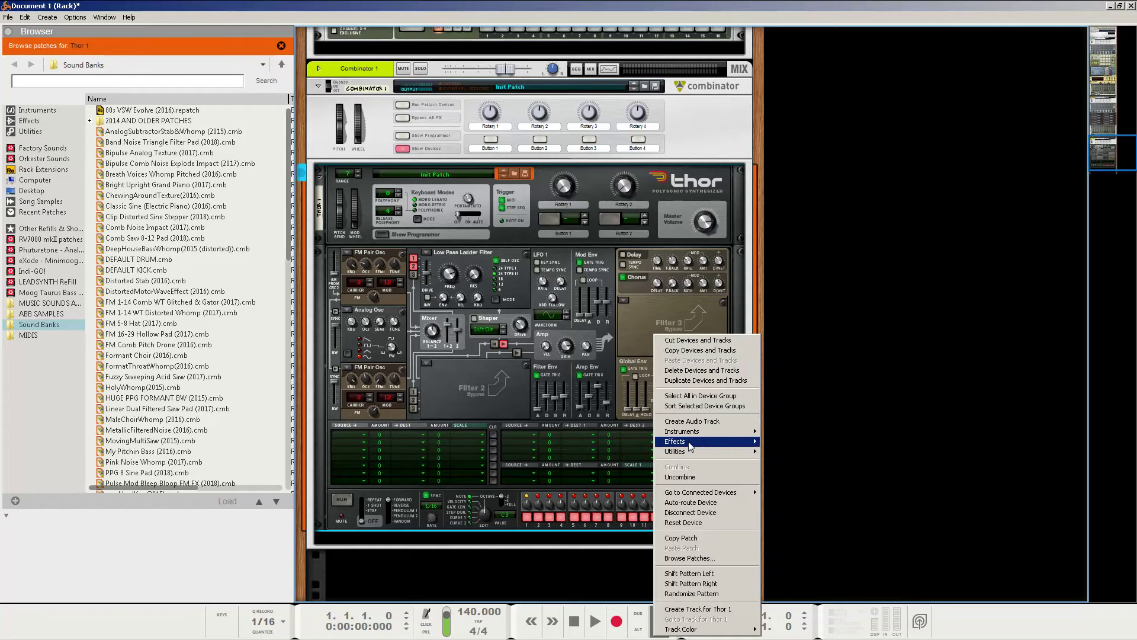
mouse_move(690, 447)
mouse_move(787, 545)
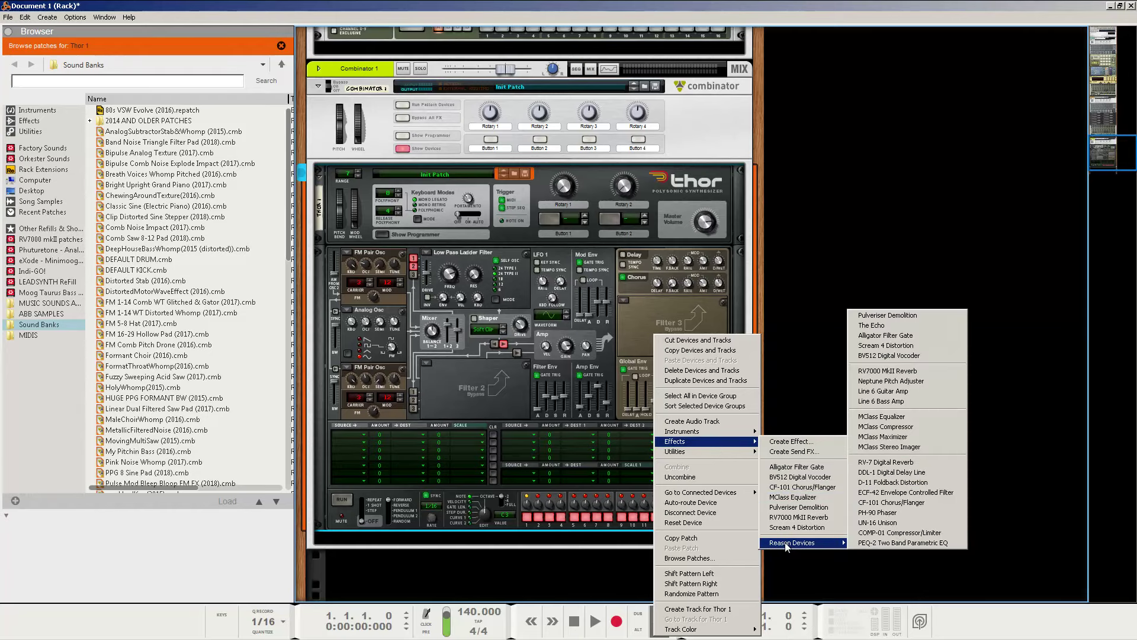
left_click(873, 523)
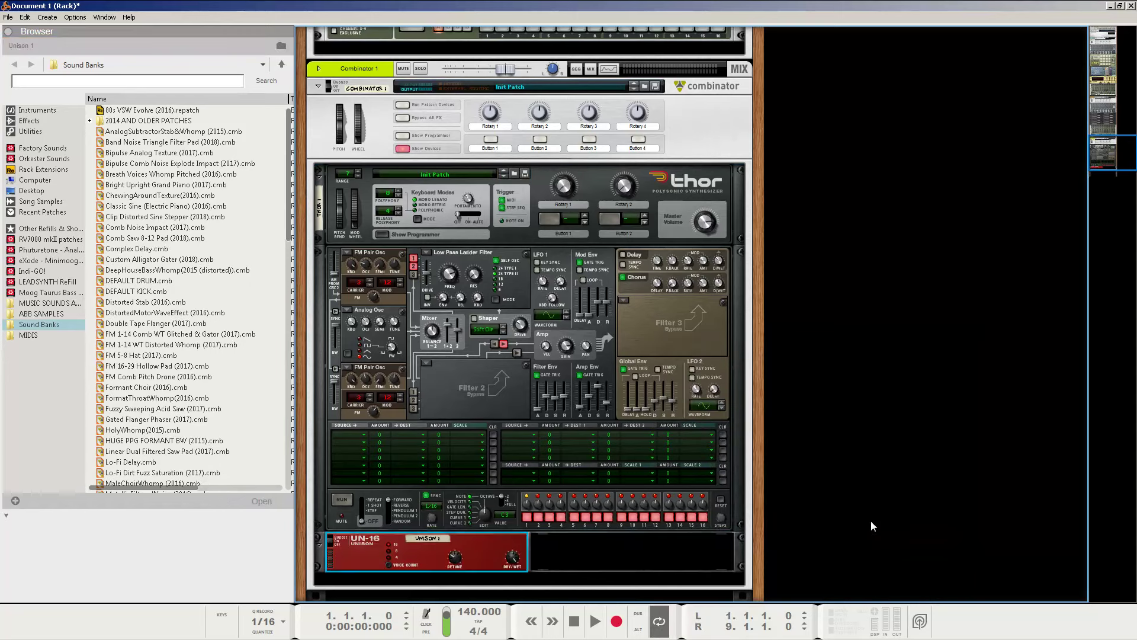
mouse_move(458, 562)
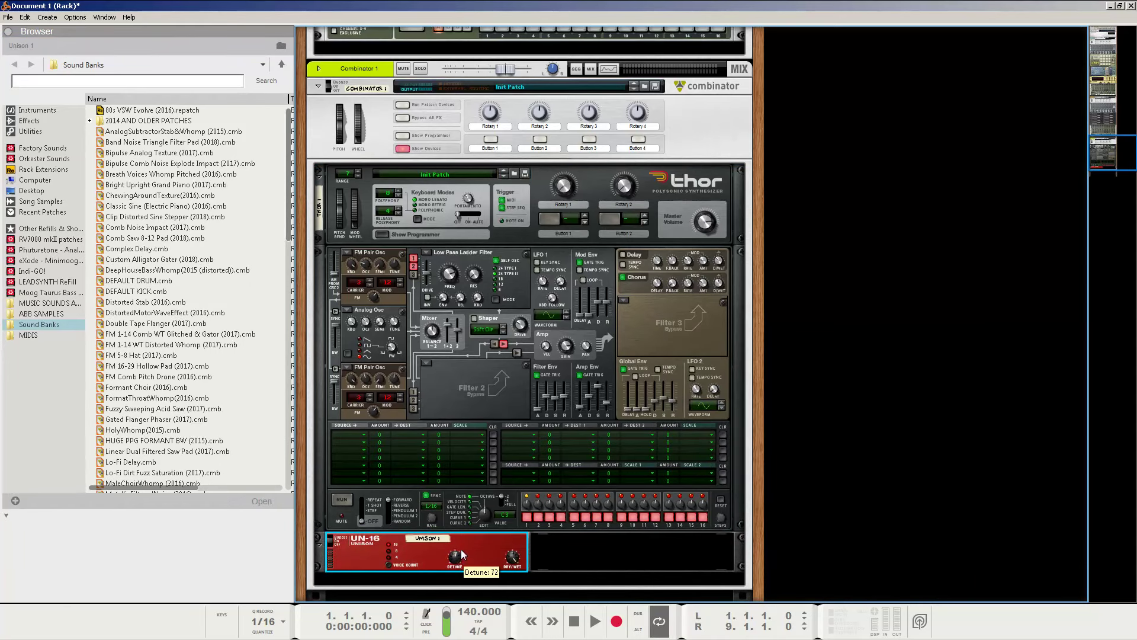
left_click_drag(462, 554, 465, 550)
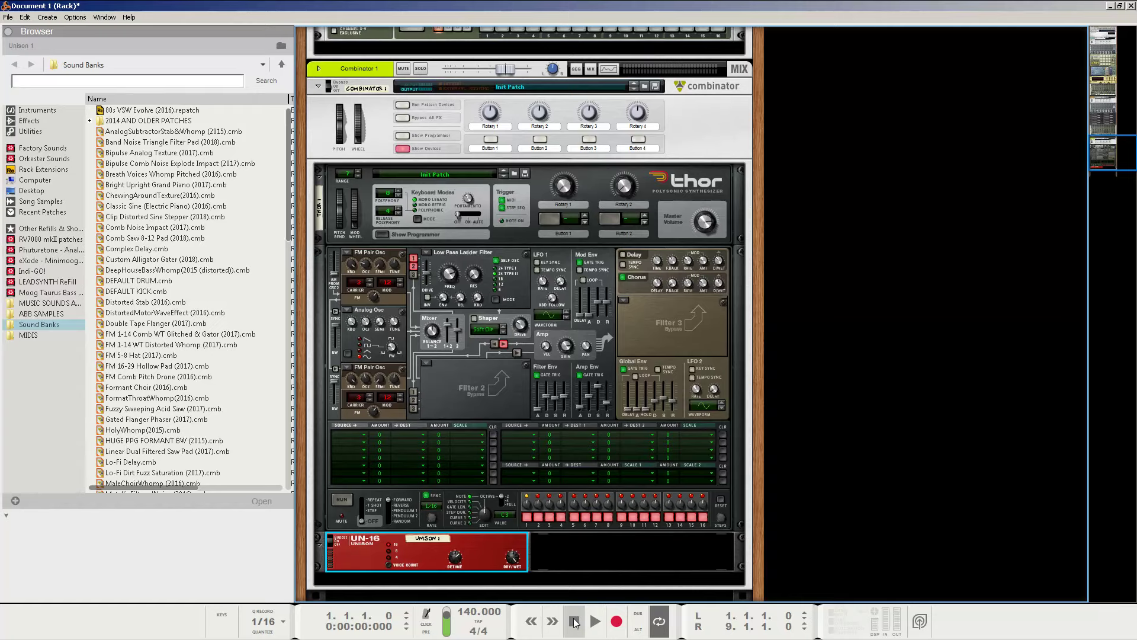
Play the sequence through the unison effect and return the song position to the start
key("space")
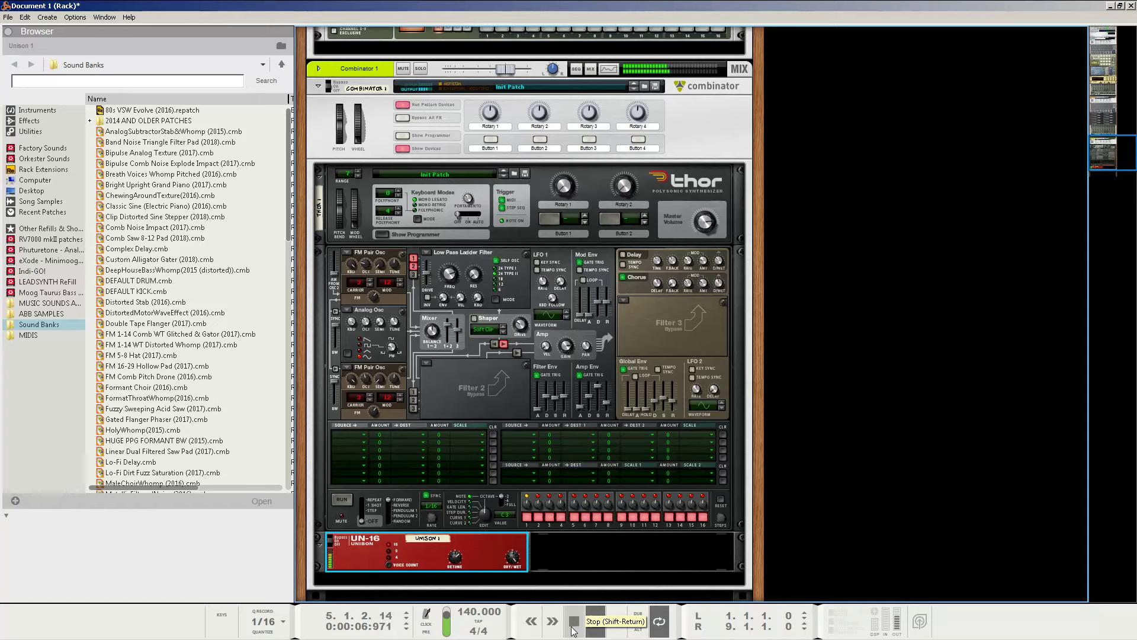
left_click(574, 621)
left_click(573, 621)
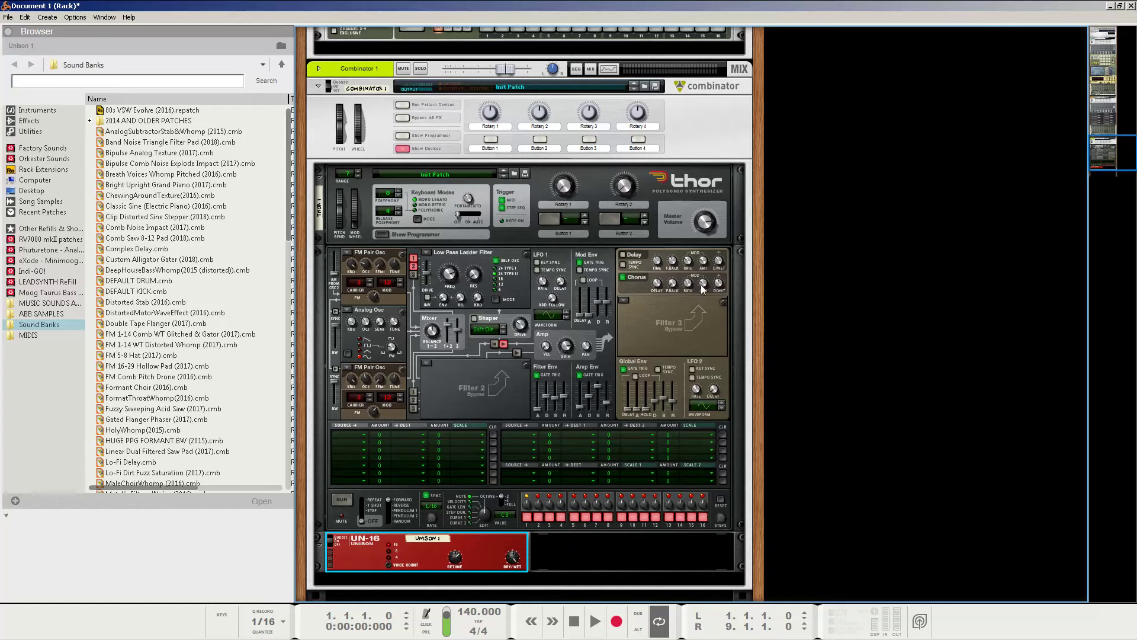
Adjust the dry/wet balance of Thor's chorus, keeping it slightly drier
mouse_move(718, 283)
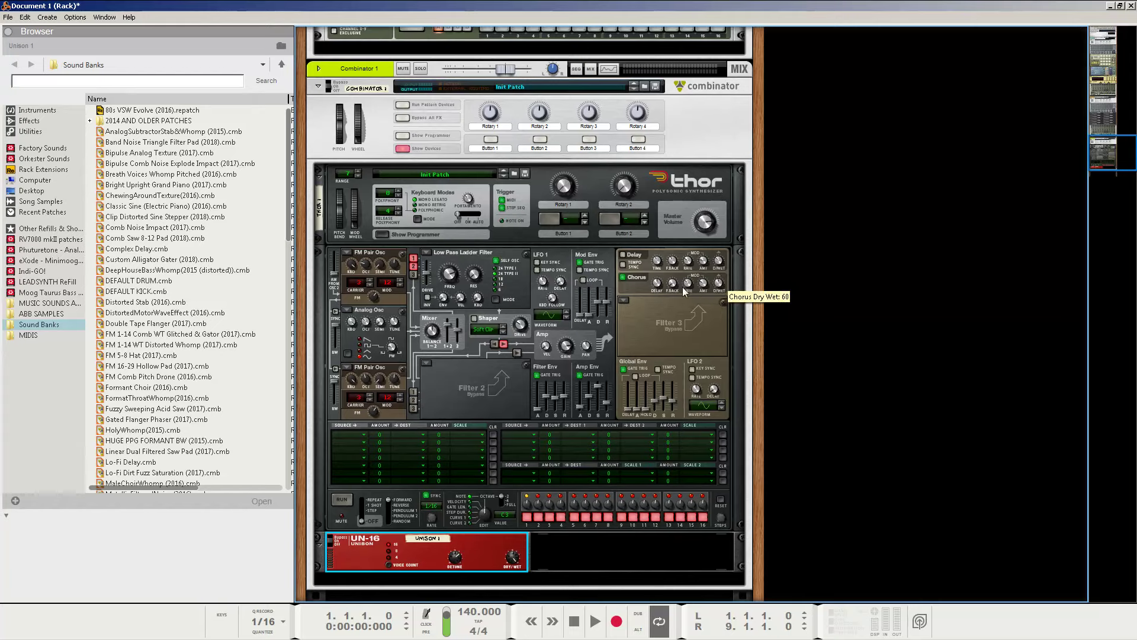
left_click_drag(718, 283, 722, 296)
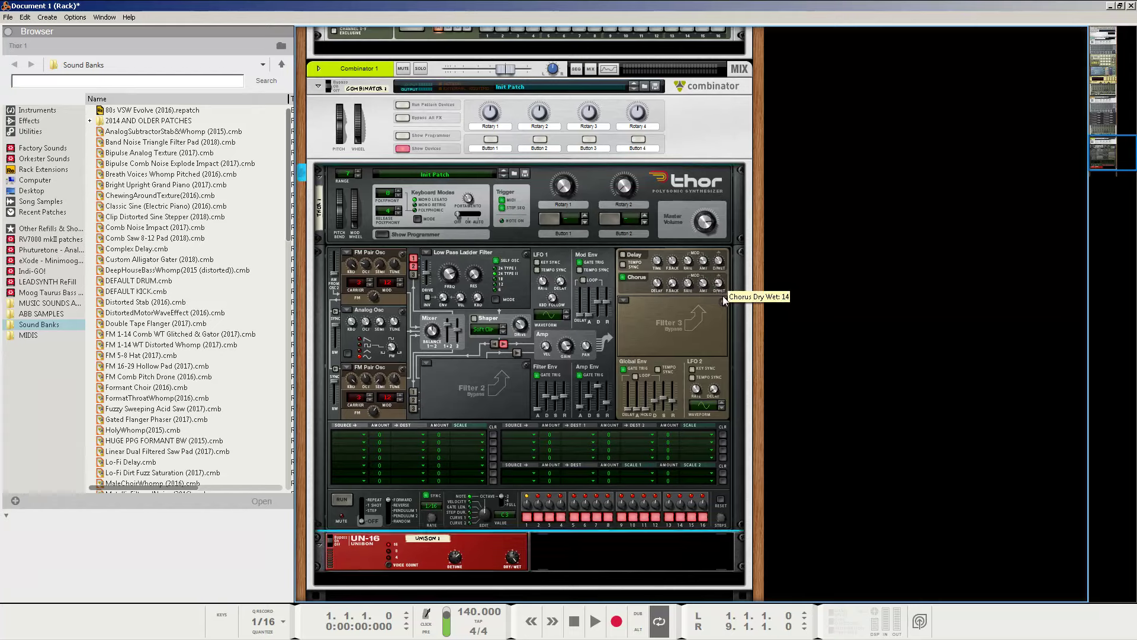
left_click_drag(723, 298, 721, 287)
Add a CF-101 Chorus/Flanger after the UN-16 Unison in the Combinator
scroll(474, 511, "down", 3)
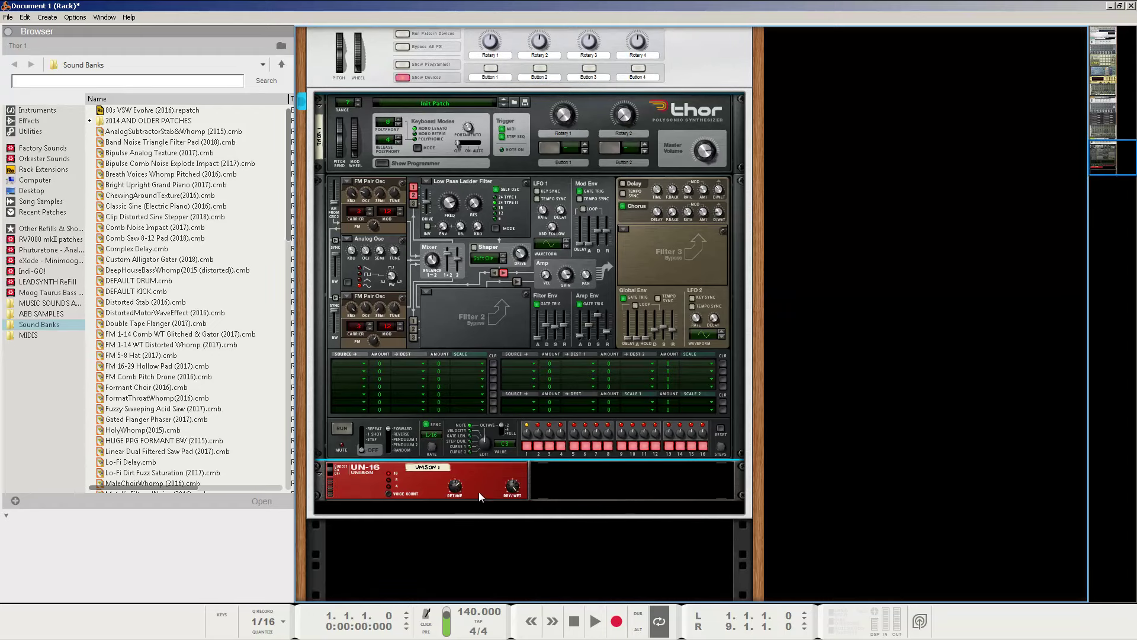
left_click(478, 474)
right_click(478, 478)
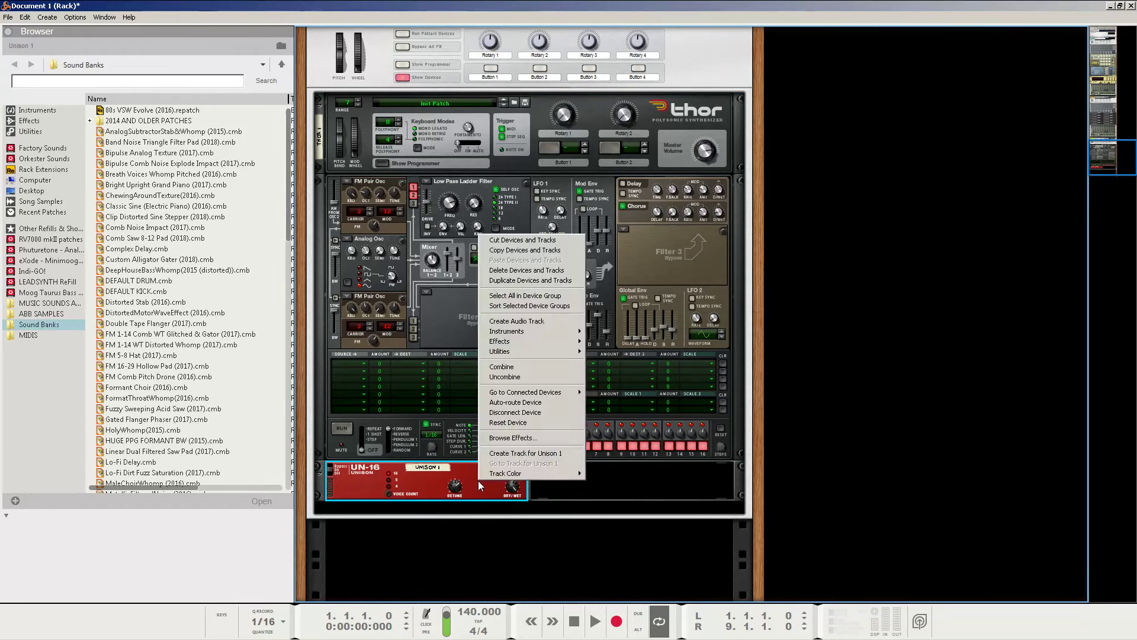
mouse_move(519, 343)
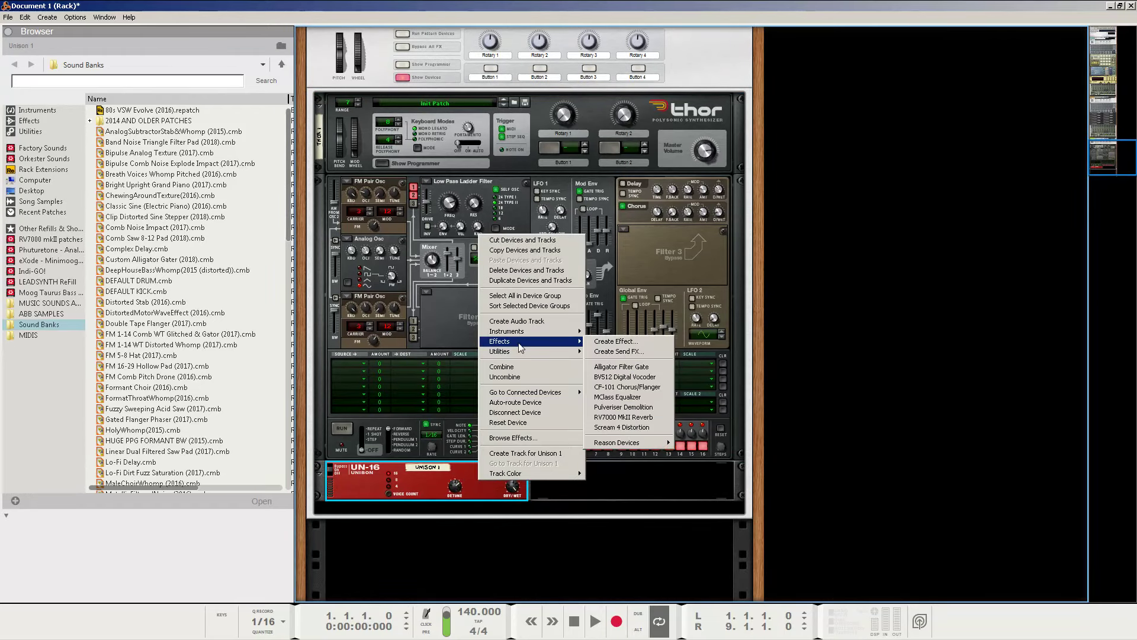
left_click(612, 388)
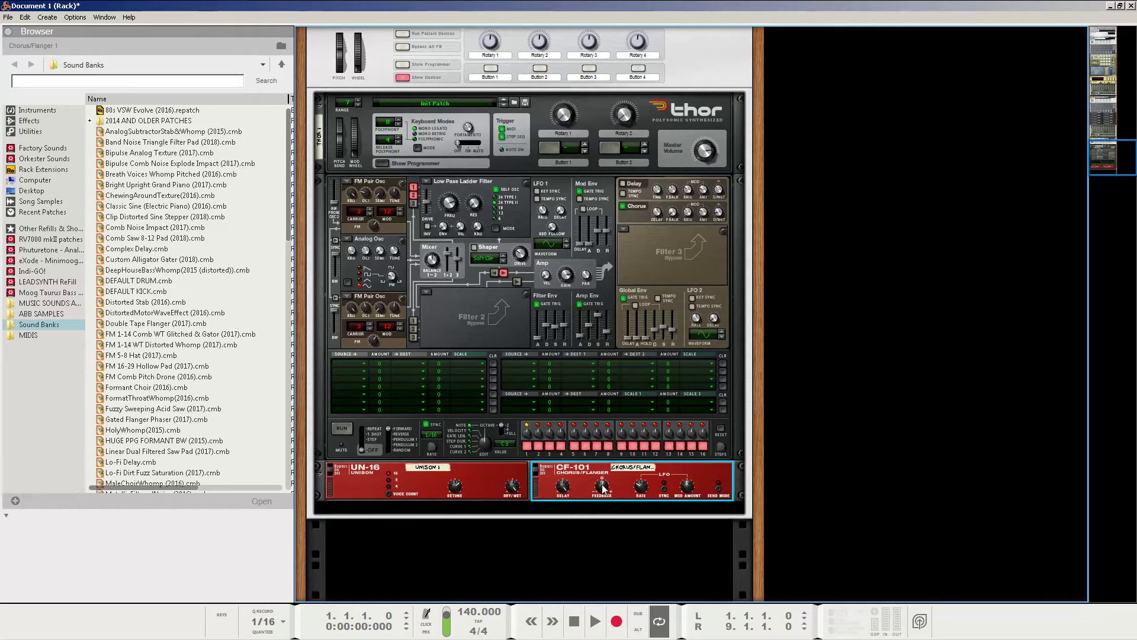
mouse_move(641, 493)
Add an RV7000 MkII Reverb after the CF-101 Chorus/Flanger and unfold its remote programmer
right_click(585, 468)
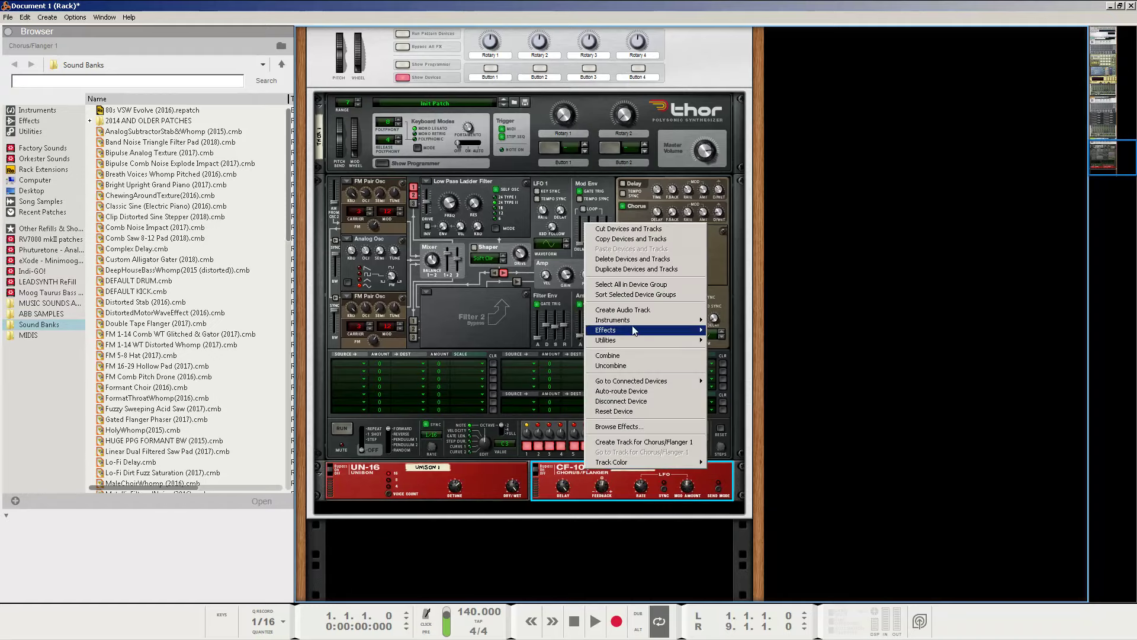
mouse_move(633, 330)
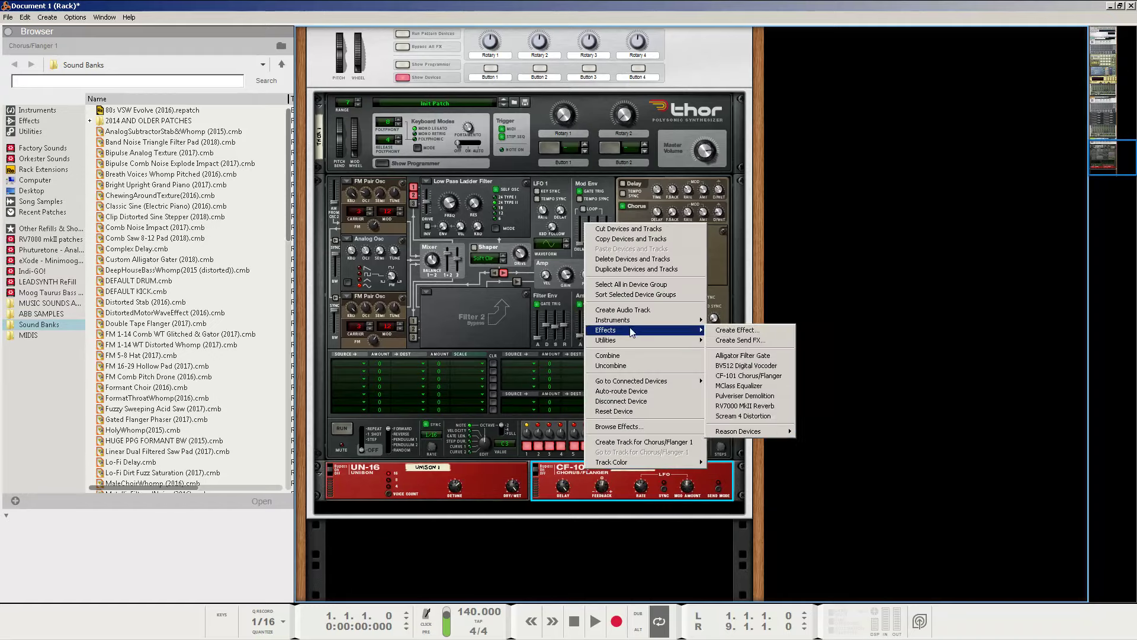
left_click(732, 406)
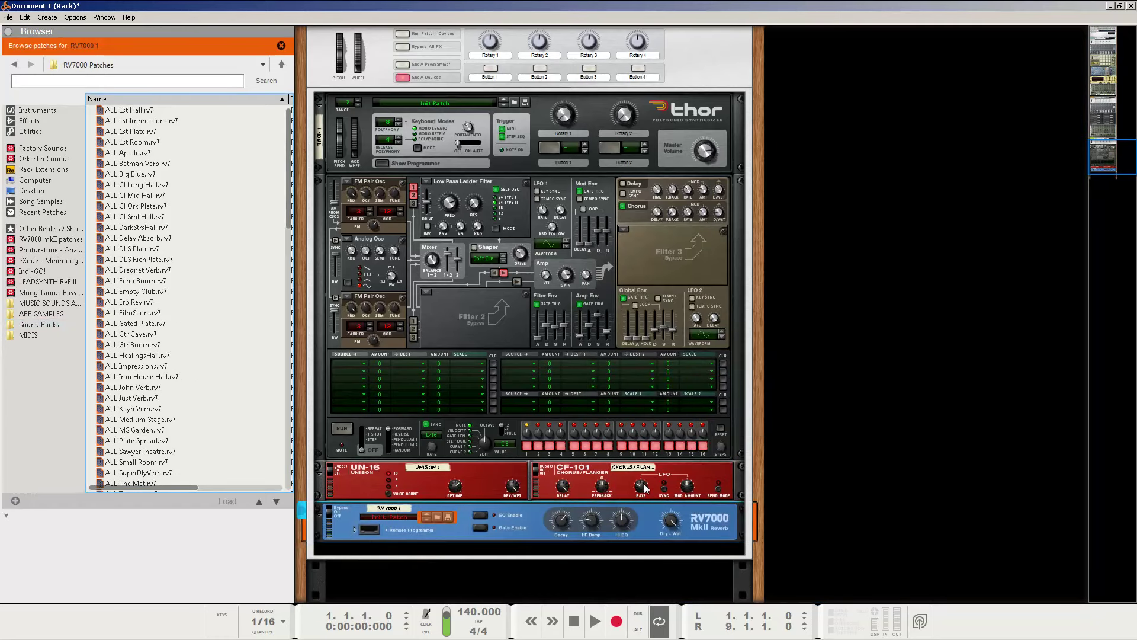
left_click(354, 528)
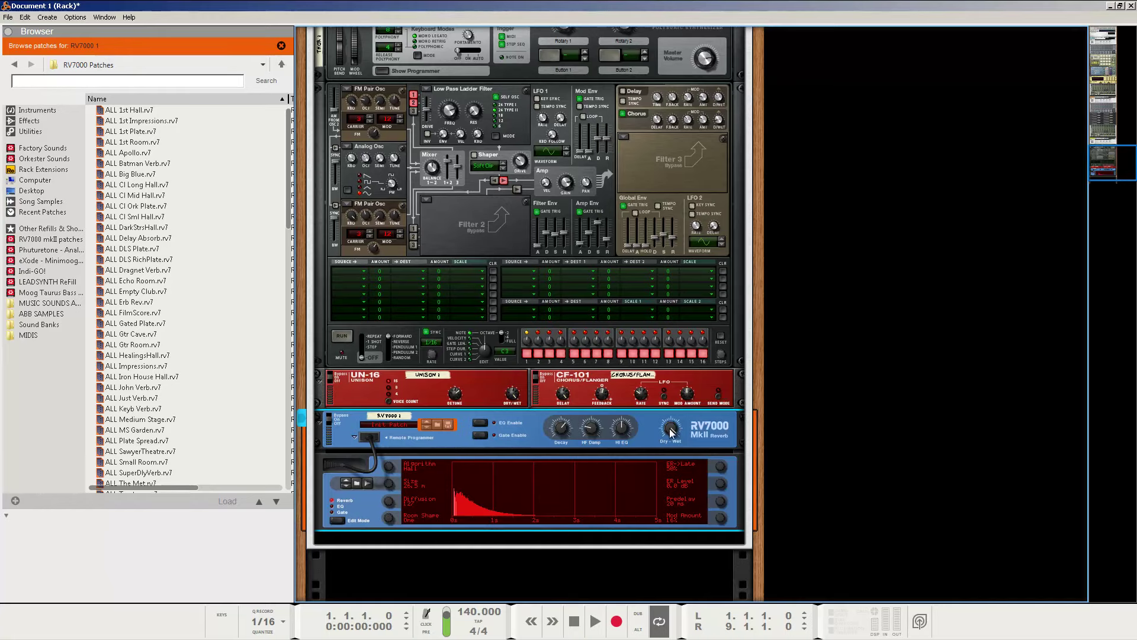
Lower the dry/wet mix of the RV7000 reverb and audition the sequence through the full effects chain
mouse_move(670, 433)
left_click_drag(672, 431, 681, 459)
mouse_move(557, 433)
left_click(595, 621)
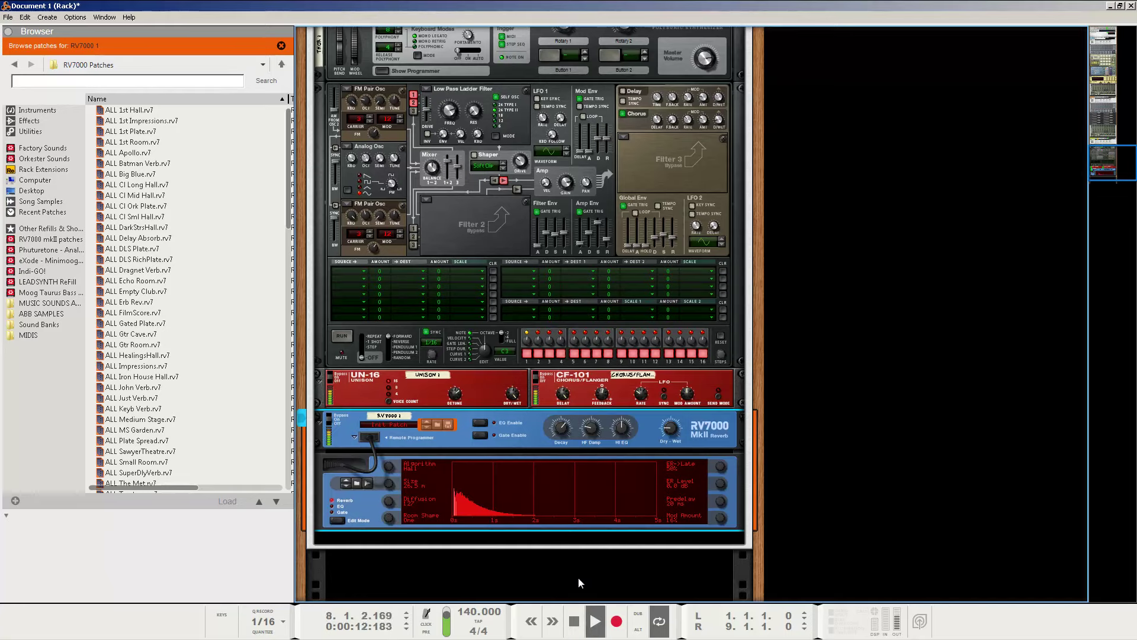
key("space")
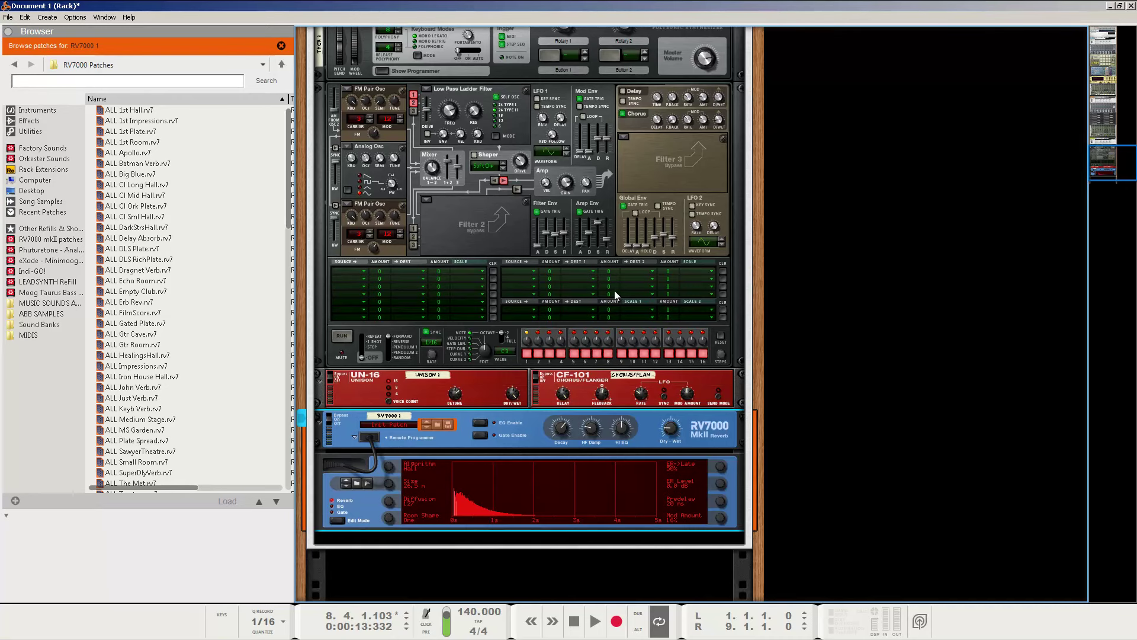
Save the Combinator patch to the Desktop as "ABB Hollow Pipe tutorial"
scroll(613, 290, "up", 3)
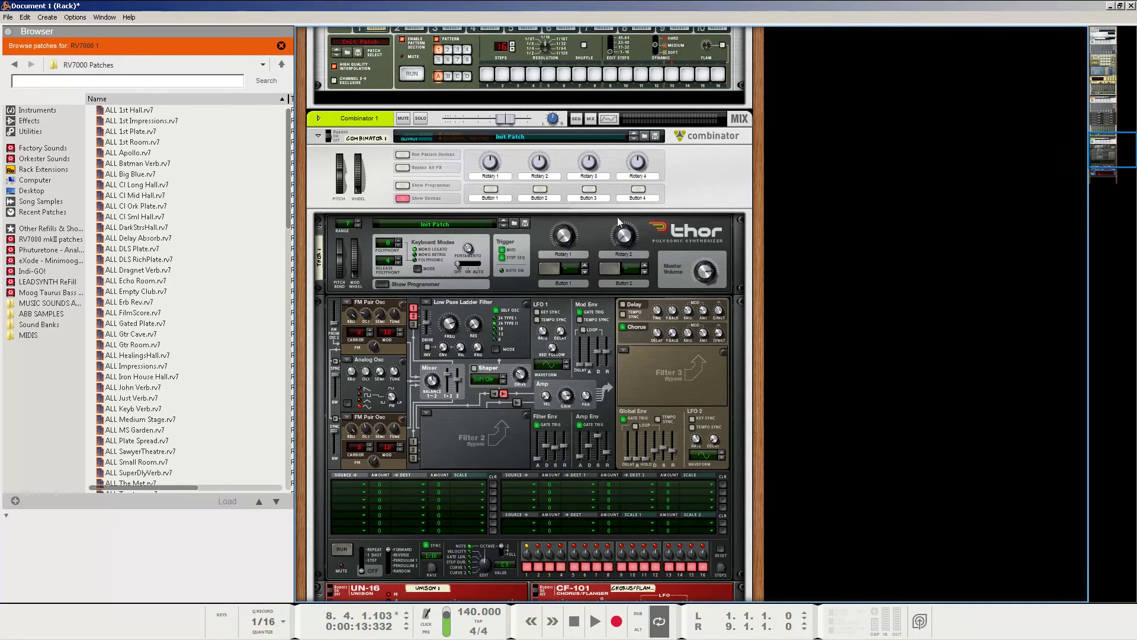
left_click(657, 137)
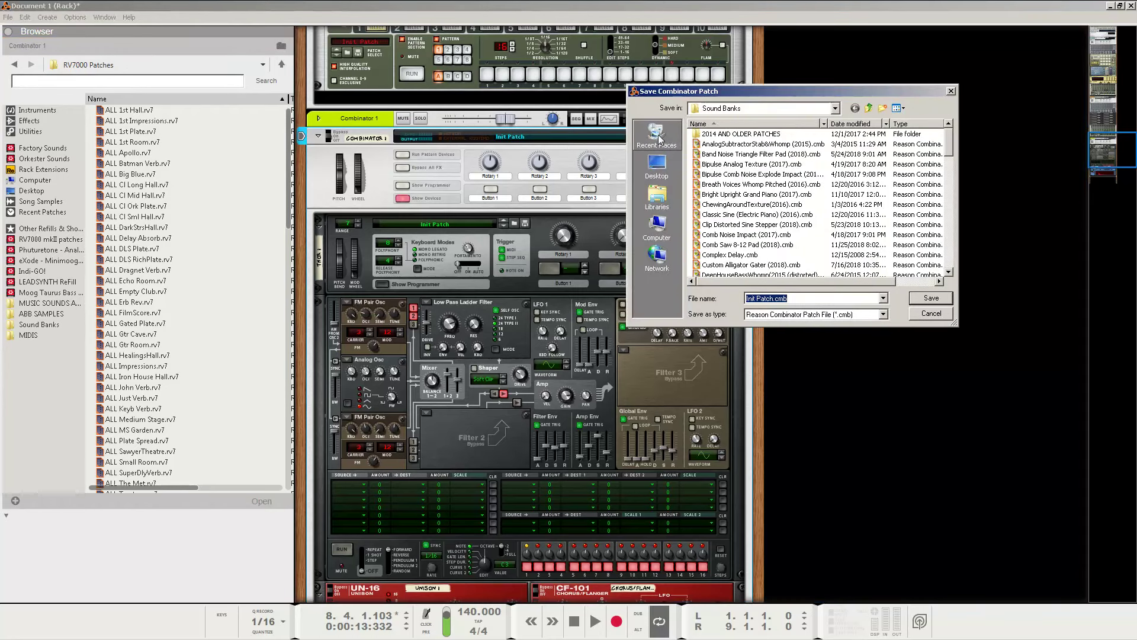
left_click(656, 165)
type("AB")
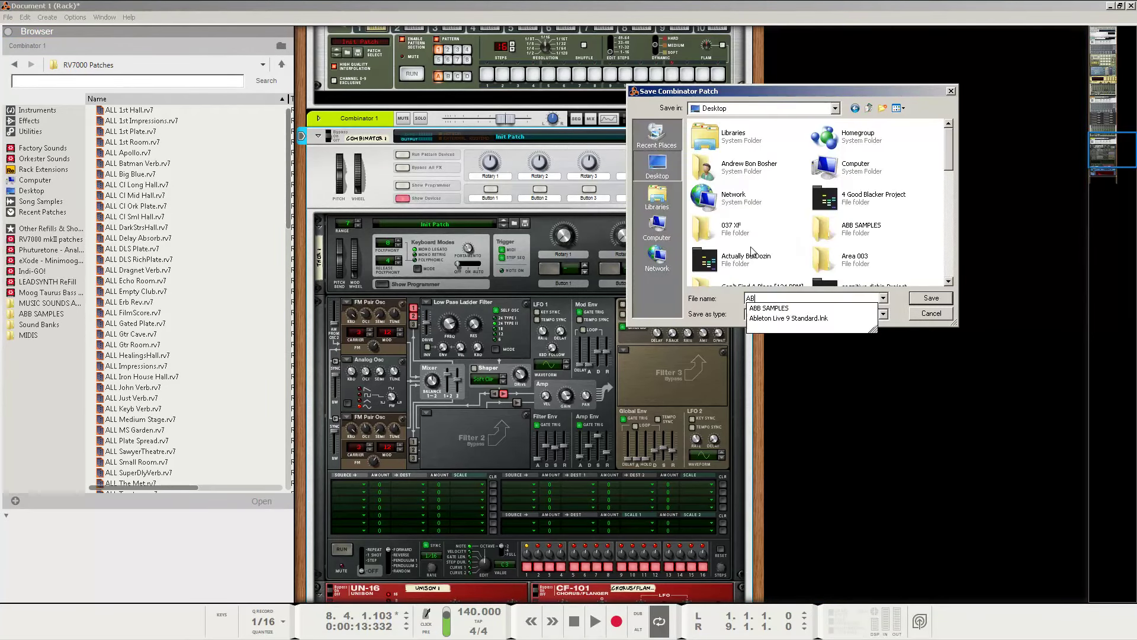
type("B")
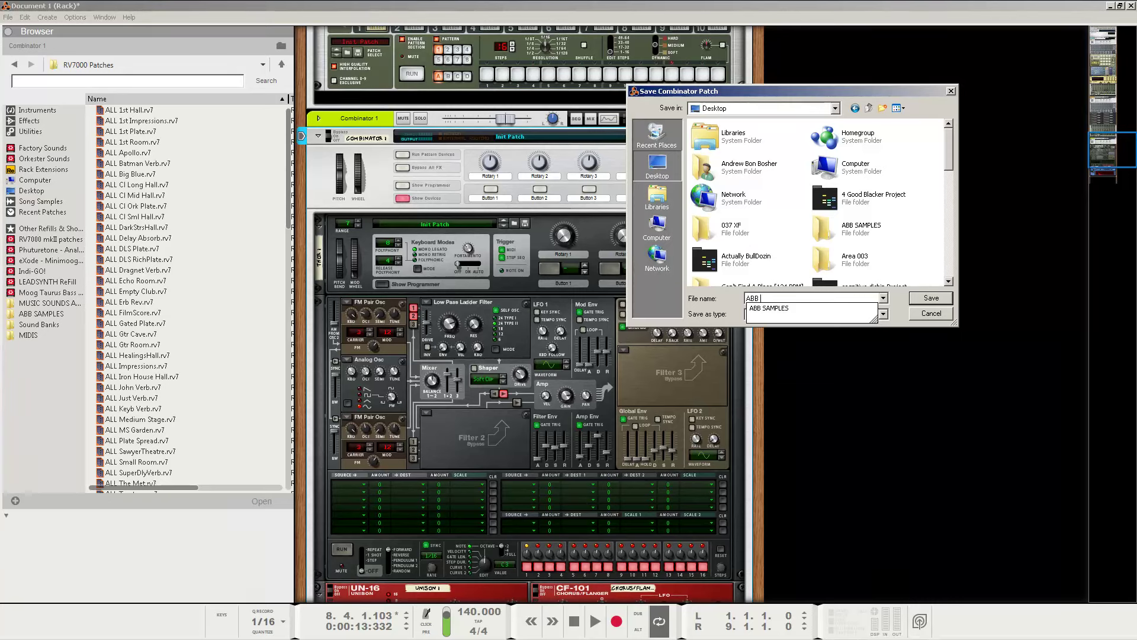
type(" Hollow Pipe")
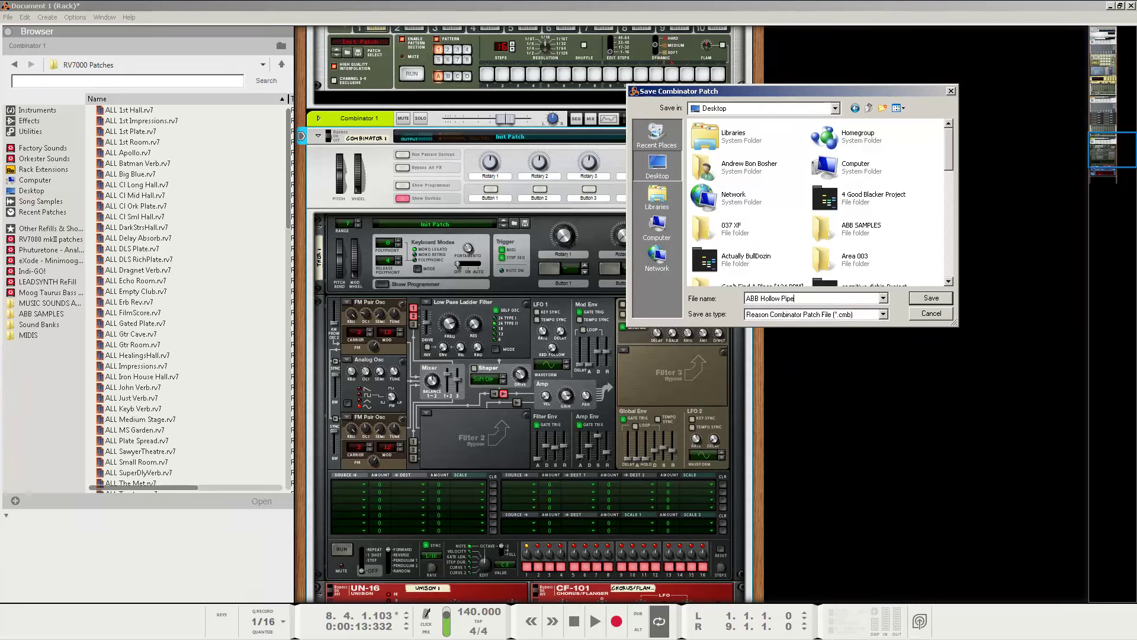
type(" tutorial")
left_click(919, 298)
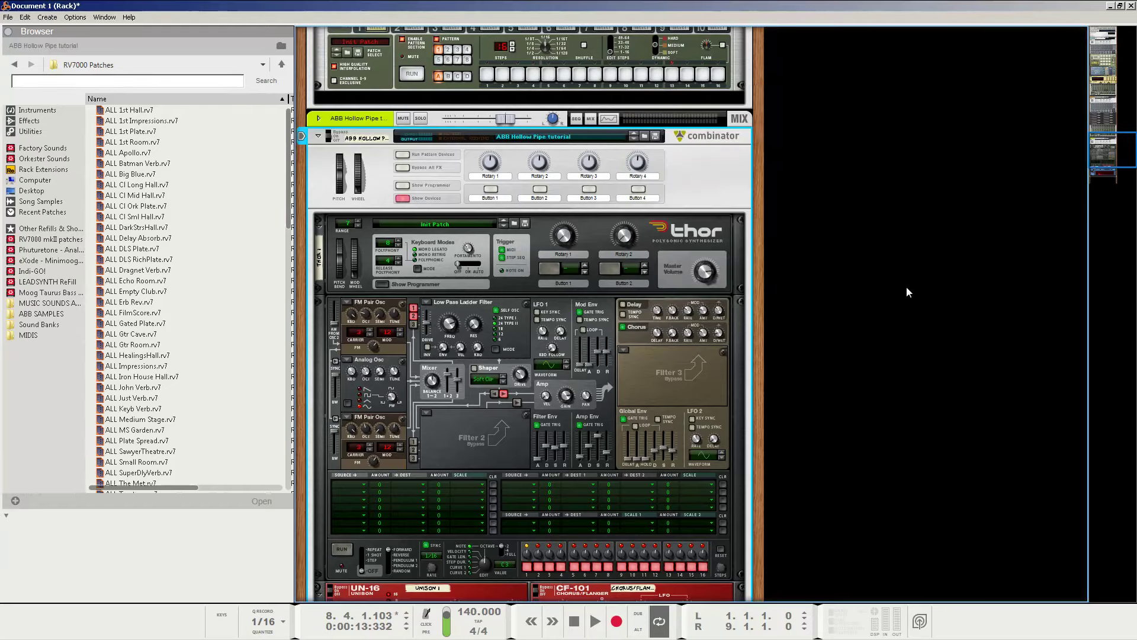